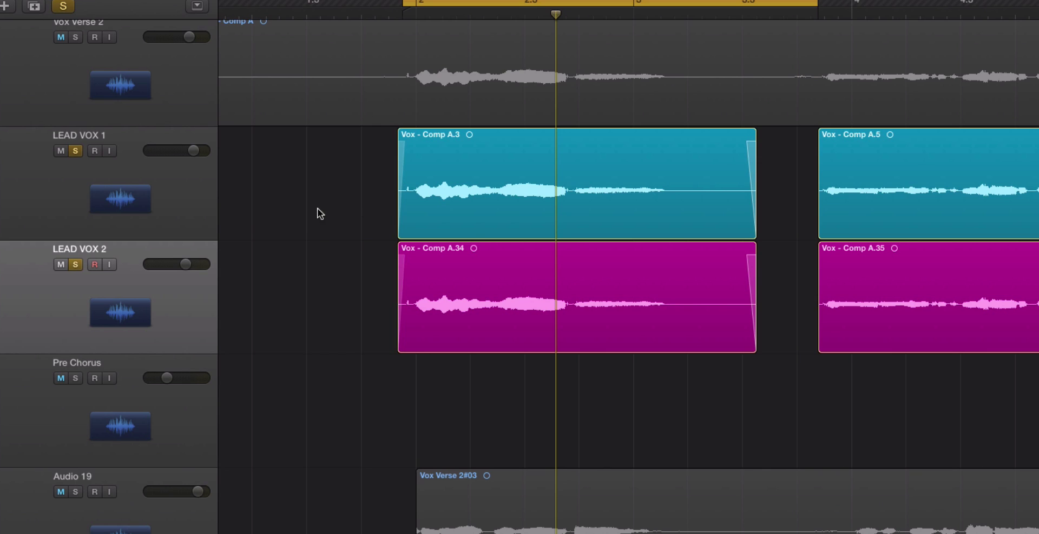
Select the LEAD VOX 1 and LEAD VOX 2 regions in turn, ending with the LEAD VOX 1 track selected.
{"action": "left_click", "coordinate": [203, 204]}
{"action": "left_click_drag", "start_coordinate": [336, 179], "coordinate": [963, 155]}
{"action": "left_click_drag", "start_coordinate": [303, 257], "coordinate": [833, 303]}
{"action": "left_click", "coordinate": [190, 176]}
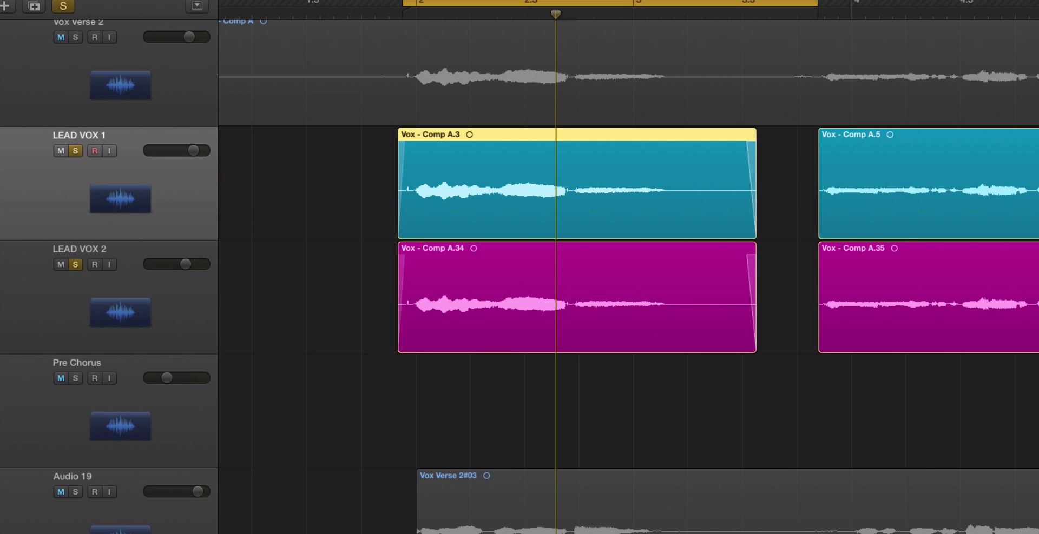
Review the Sausage Fattener, FF Pro-L and MultiMeter plug-ins of Tropical House Strip 2, closing each window.
{"action": "left_click_drag", "start_coordinate": [0, 0], "coordinate": [398, 142]}
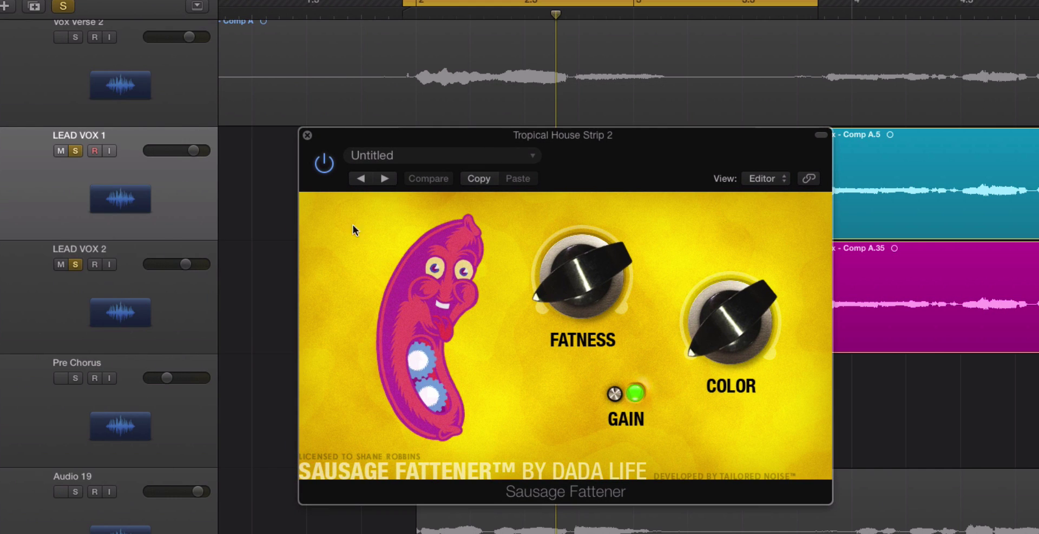
{"action": "left_click", "coordinate": [307, 136]}
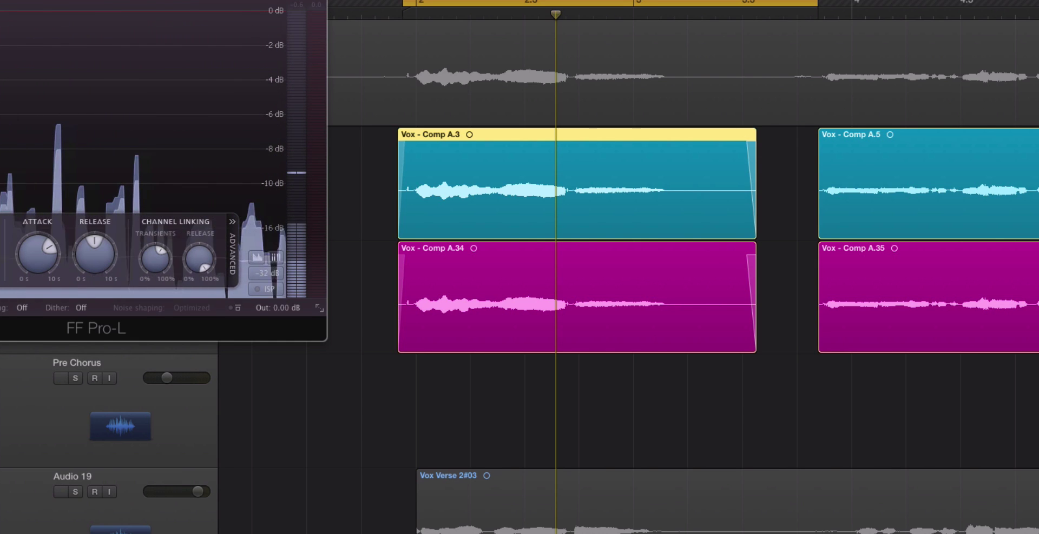
{"action": "key", "text": "super+w"}
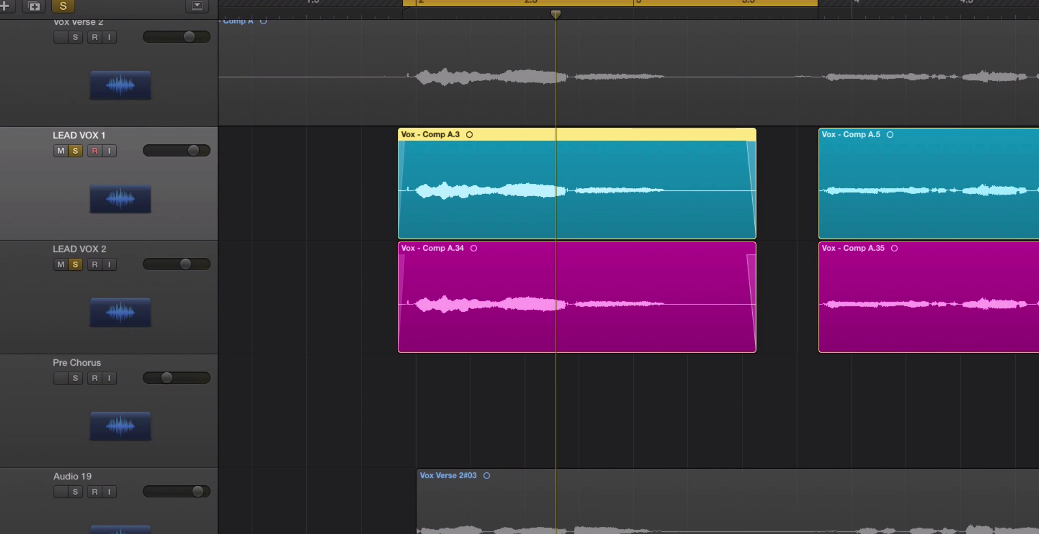
{"action": "key", "text": "v"}
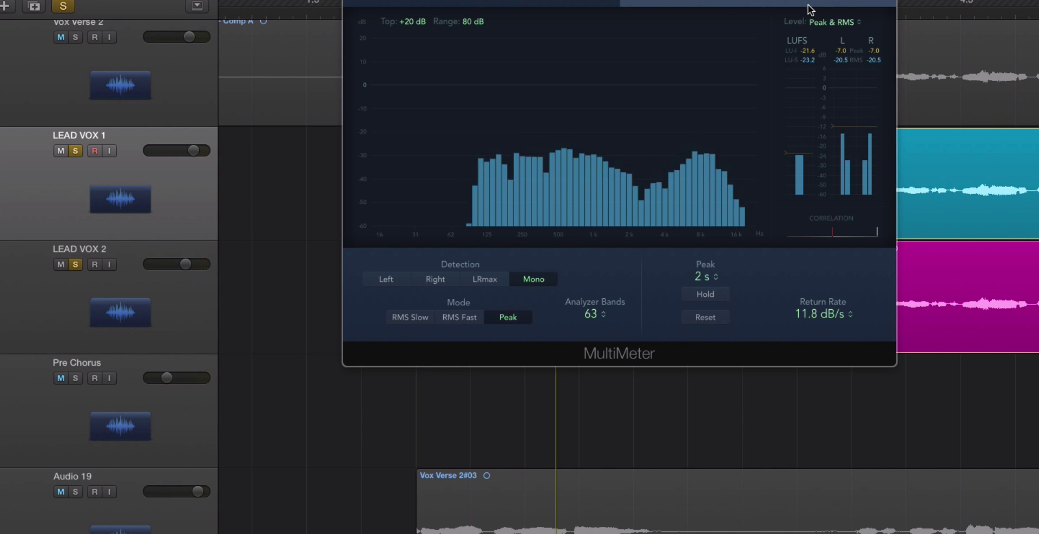
{"action": "key", "text": "super+w"}
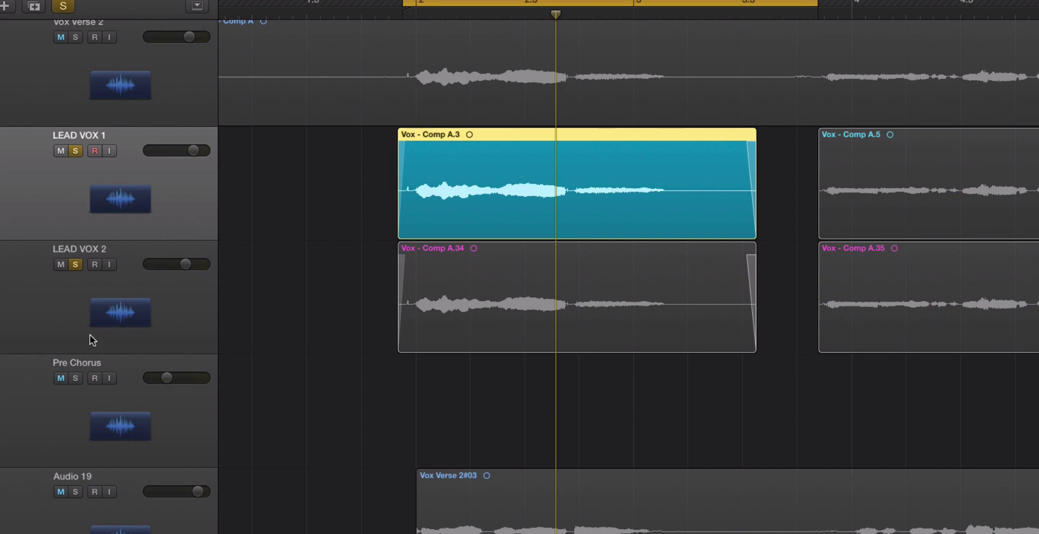
Play the first vocal phrase in a loop, alternating between LEAD VOX 1 and LEAD VOX 2 to compare their sound.
{"action": "key", "text": "space"}
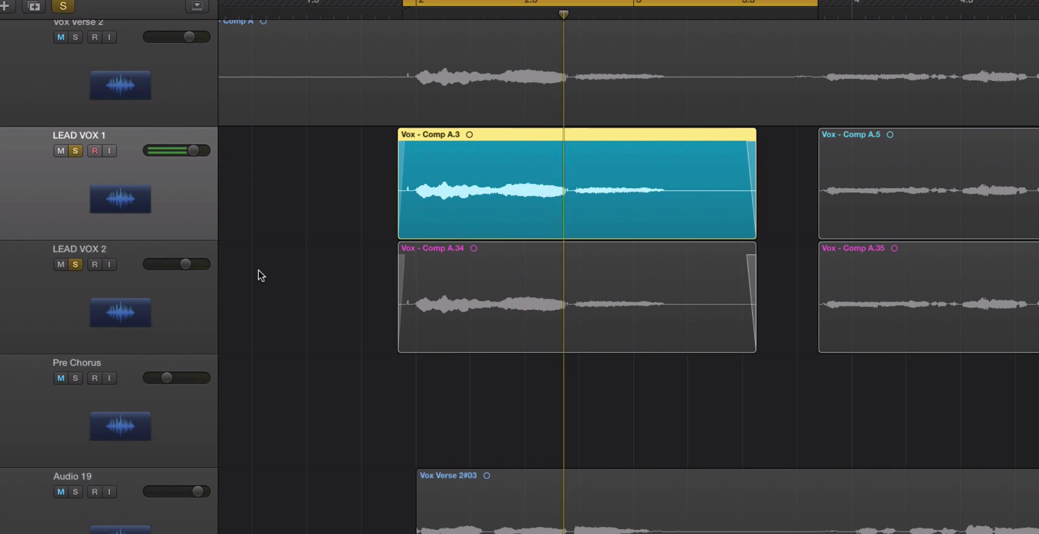
{"action": "left_click", "coordinate": [197, 340]}
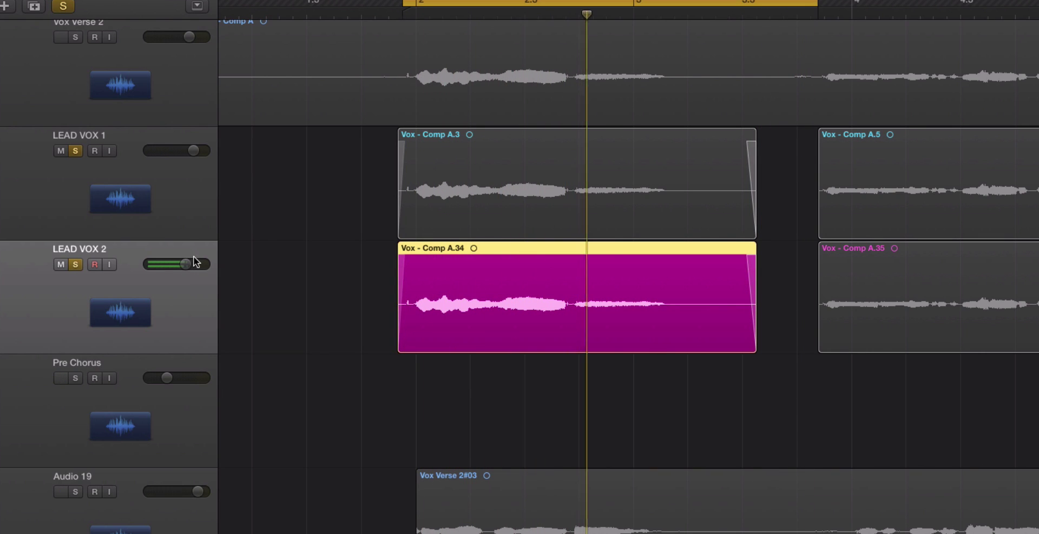
{"action": "left_click", "coordinate": [201, 215]}
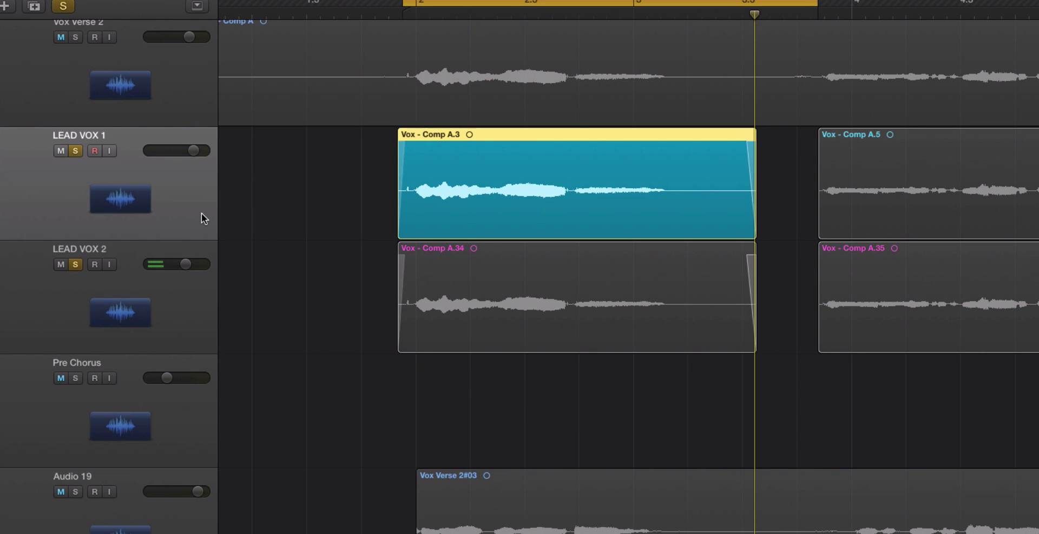
{"action": "left_click", "coordinate": [186, 316]}
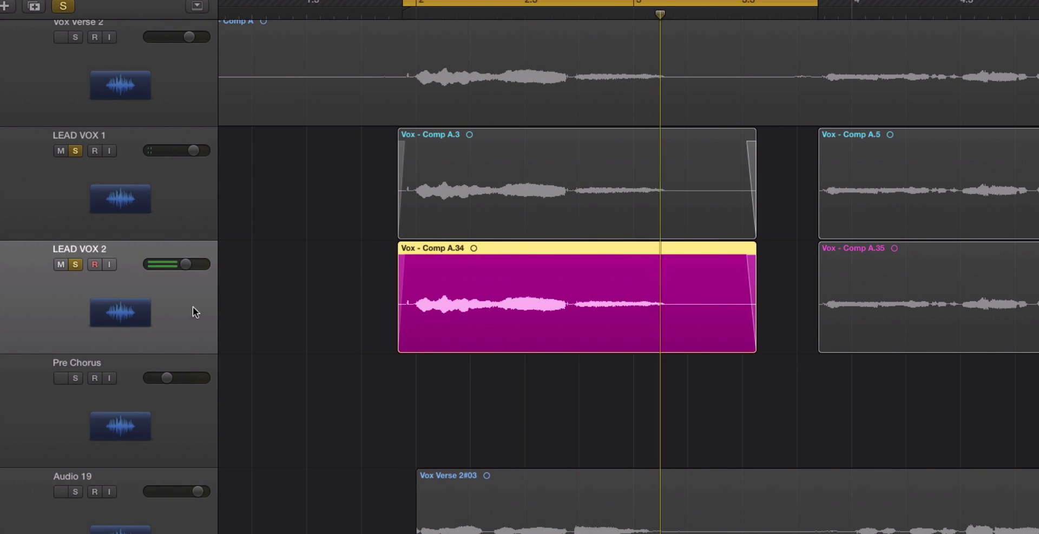
Move the cycle range to the second vocal phrase, starting just before the Vox - Comp A.5 region.
{"action": "left_click", "coordinate": [882, 178]}
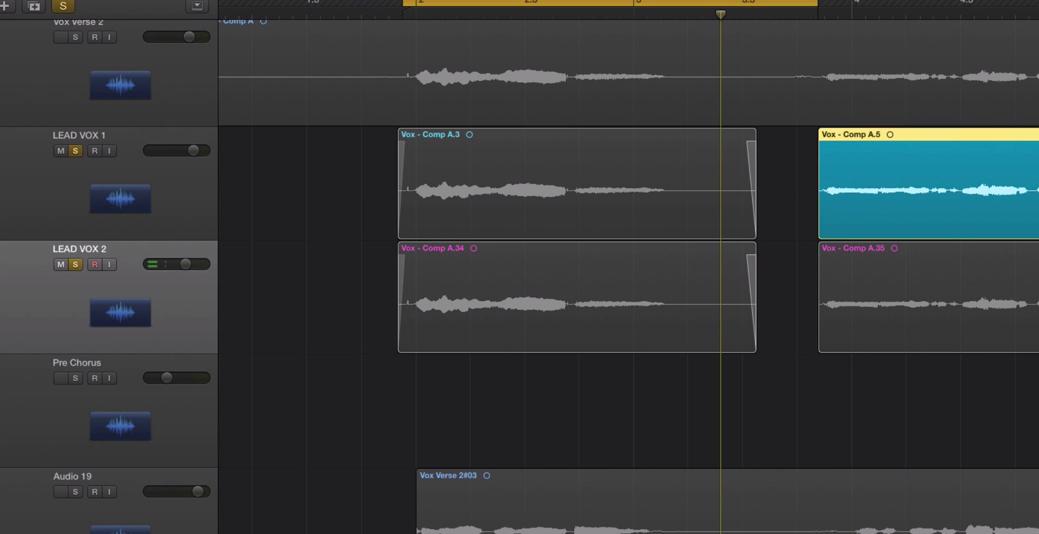
{"action": "left_click_drag", "start_coordinate": [853, 3], "coordinate": [811, 3]}
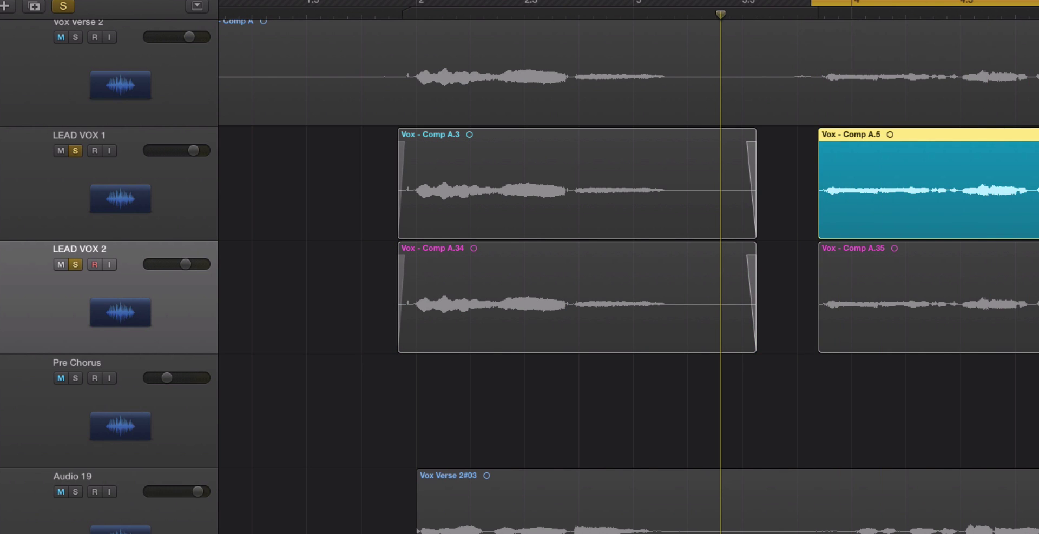
{"action": "scroll", "coordinate": [935, 5], "scroll_direction": "right", "scroll_amount": 1}
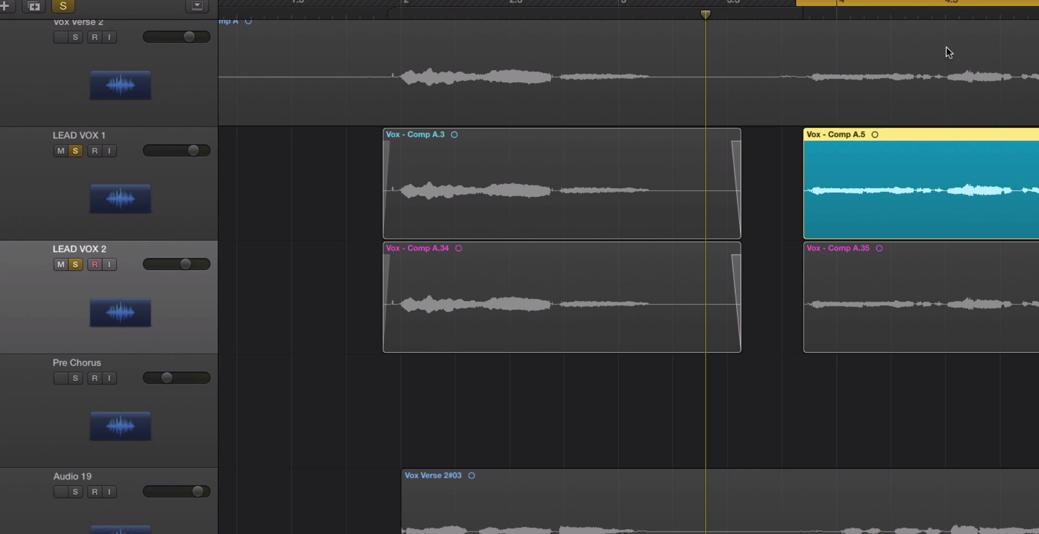
Play the second vocal phrase, alternating between the LEAD VOX 2 and LEAD VOX 1 regions to compare them.
{"action": "left_click", "coordinate": [916, 316]}
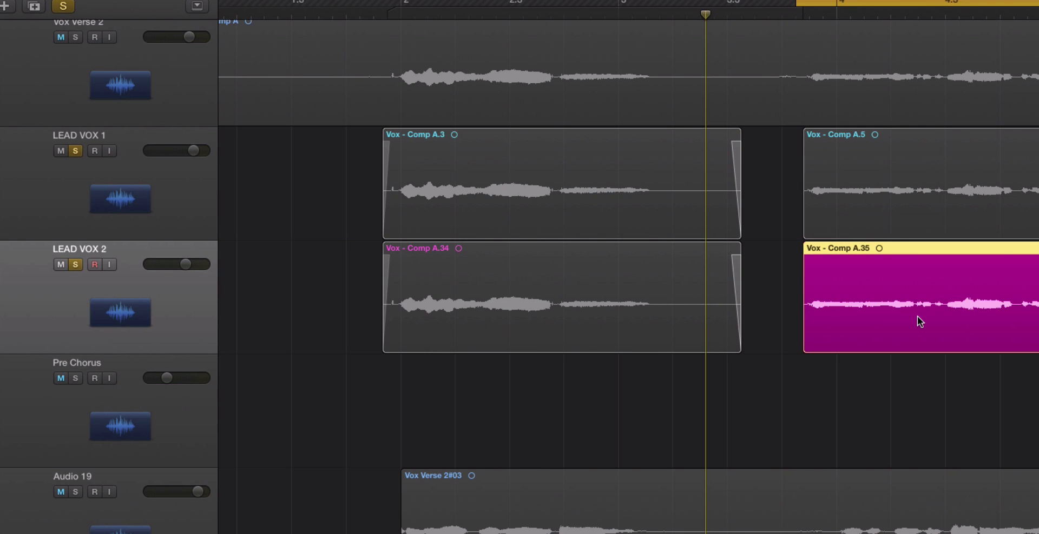
{"action": "key", "text": "space"}
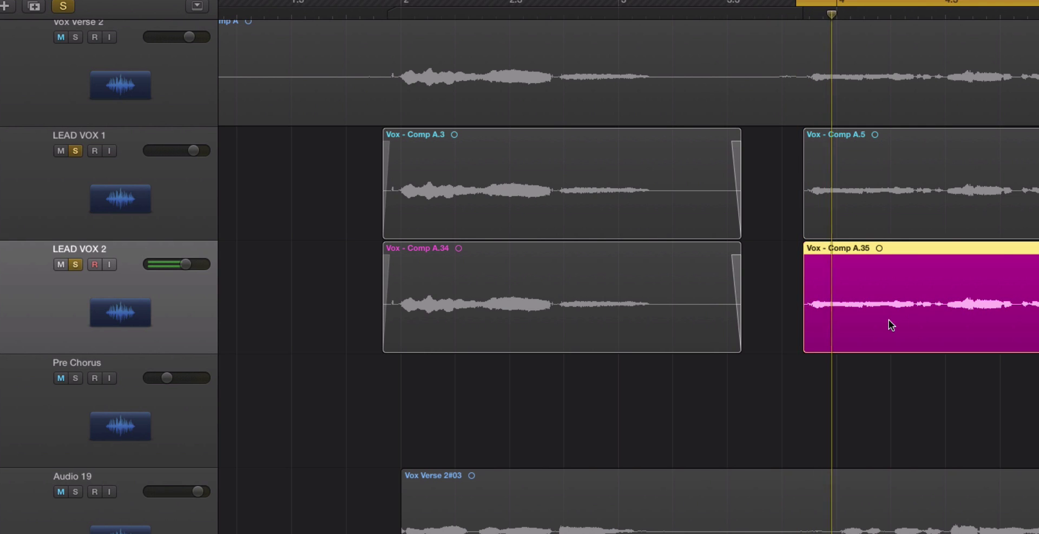
{"action": "left_click", "coordinate": [923, 215]}
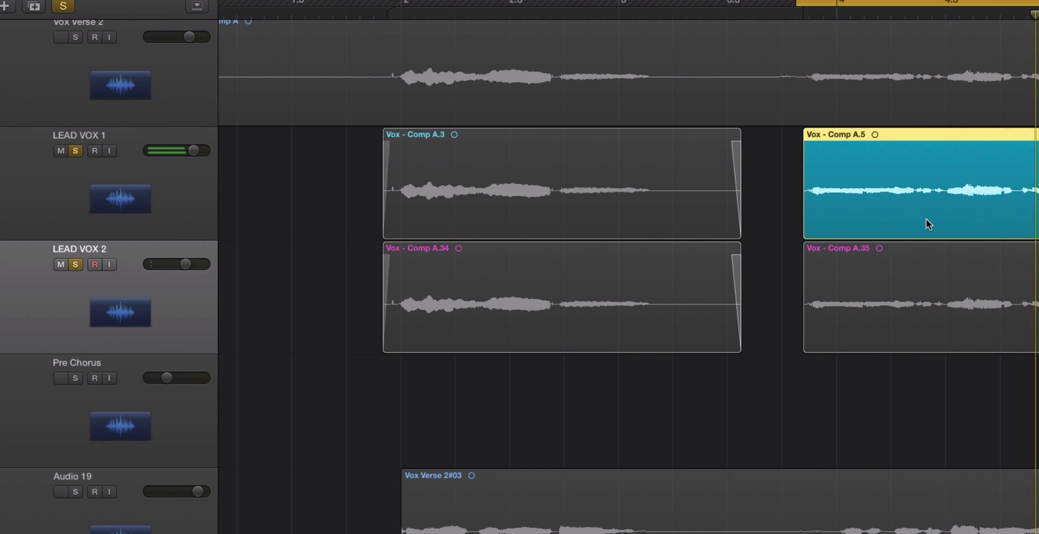
{"action": "left_click", "coordinate": [914, 282]}
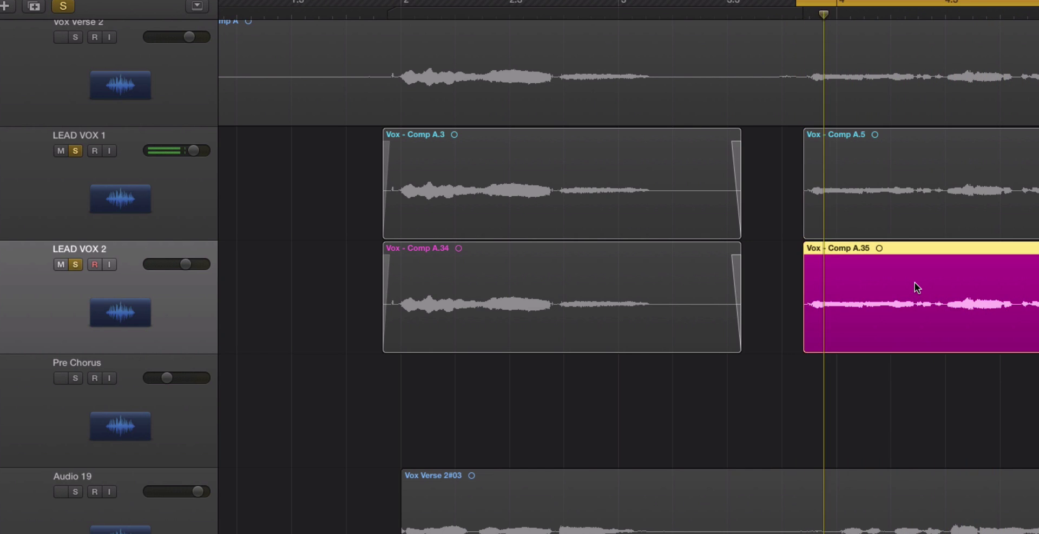
{"action": "scroll", "coordinate": [914, 283], "scroll_direction": "up", "scroll_amount": 1}
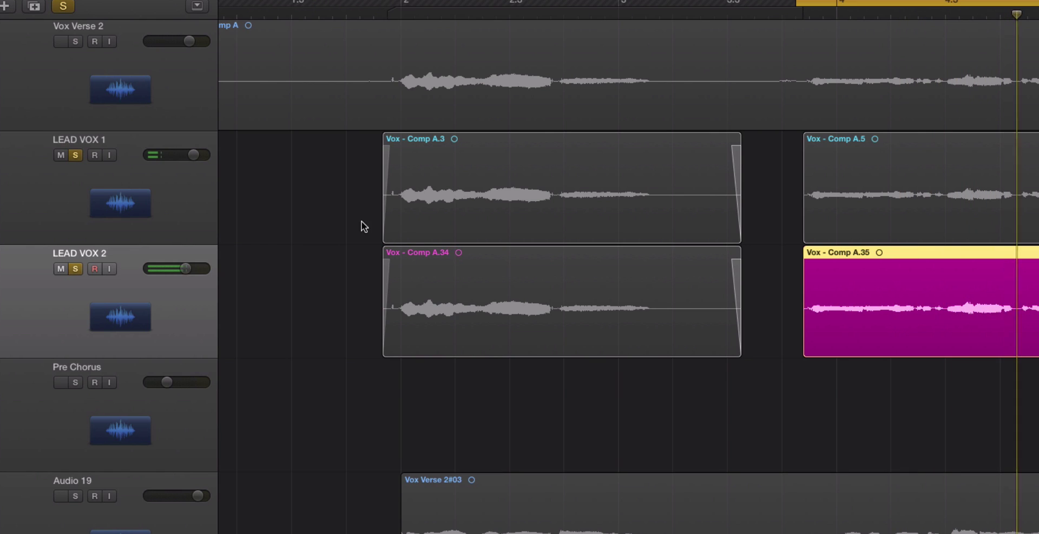
Compare the levels of the two lead vocals' second phrase in MultiMeter, switching between their regions during playback.
{"action": "key", "text": "v"}
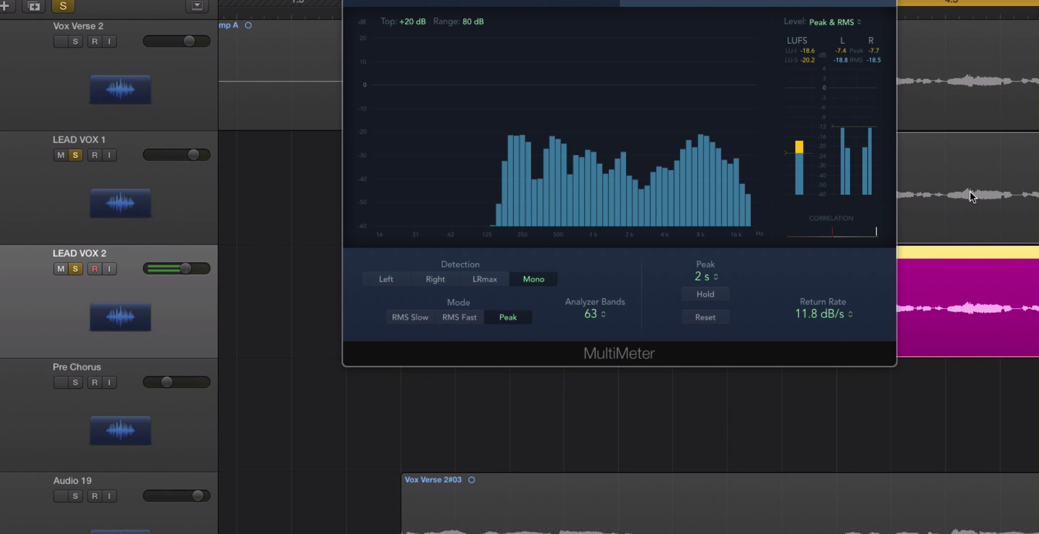
{"action": "left_click", "coordinate": [991, 193]}
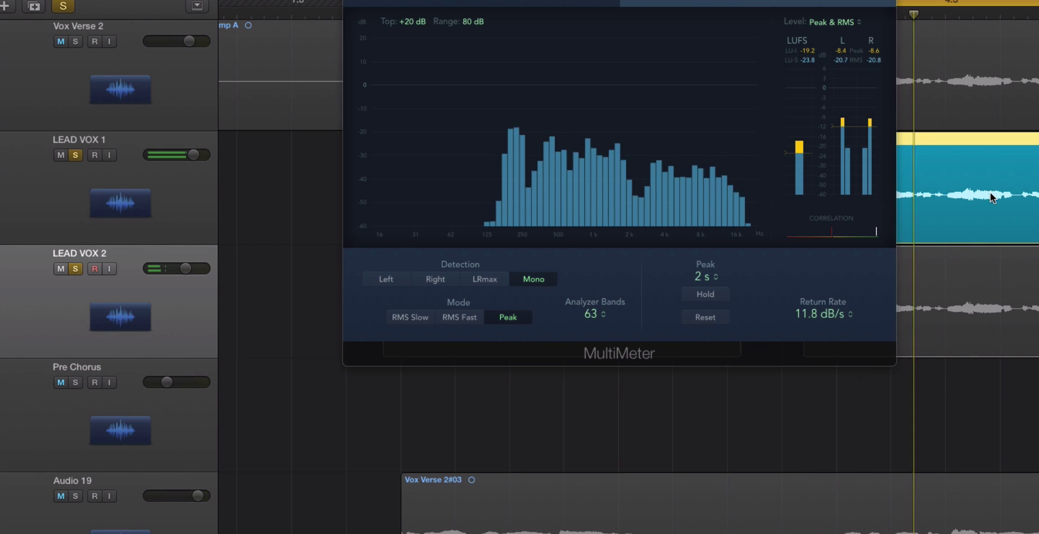
{"action": "left_click", "coordinate": [1000, 273]}
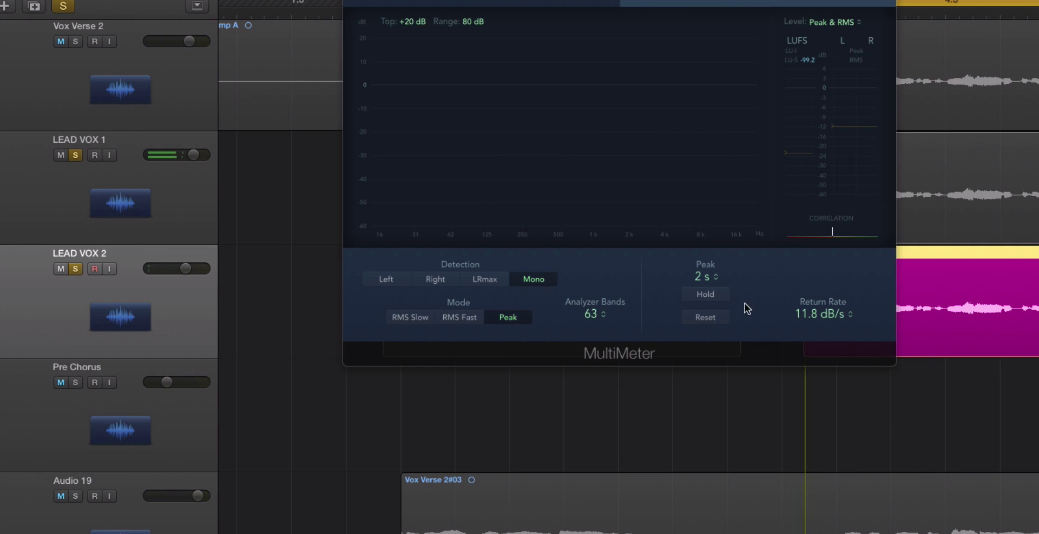
Set the LEAD VOX 2 track volume to -0.9 dB, stop playback and close the meter.
{"action": "left_click_drag", "start_coordinate": [195, 269], "coordinate": [187, 269]}
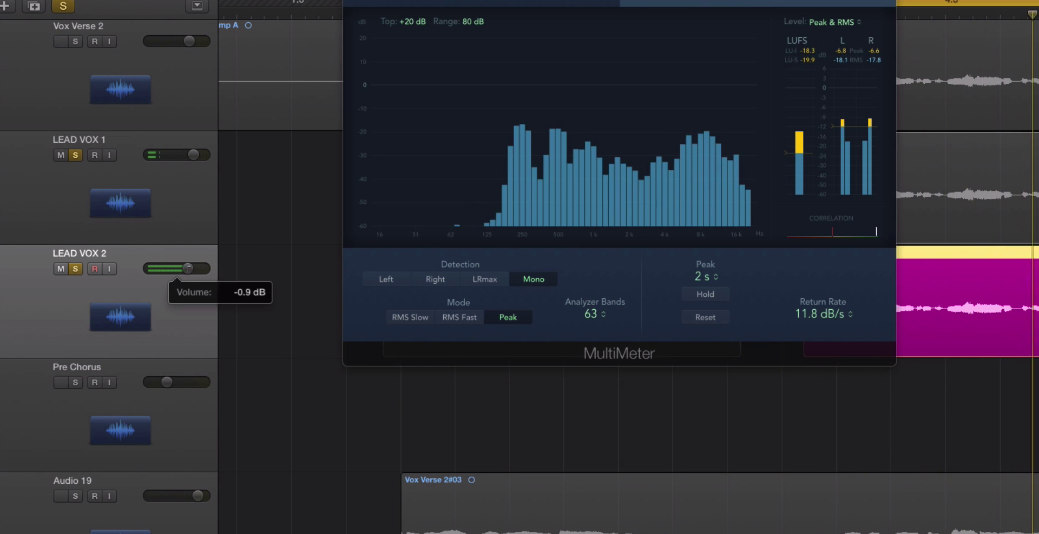
{"action": "key", "text": "space"}
{"action": "key", "text": "super+w"}
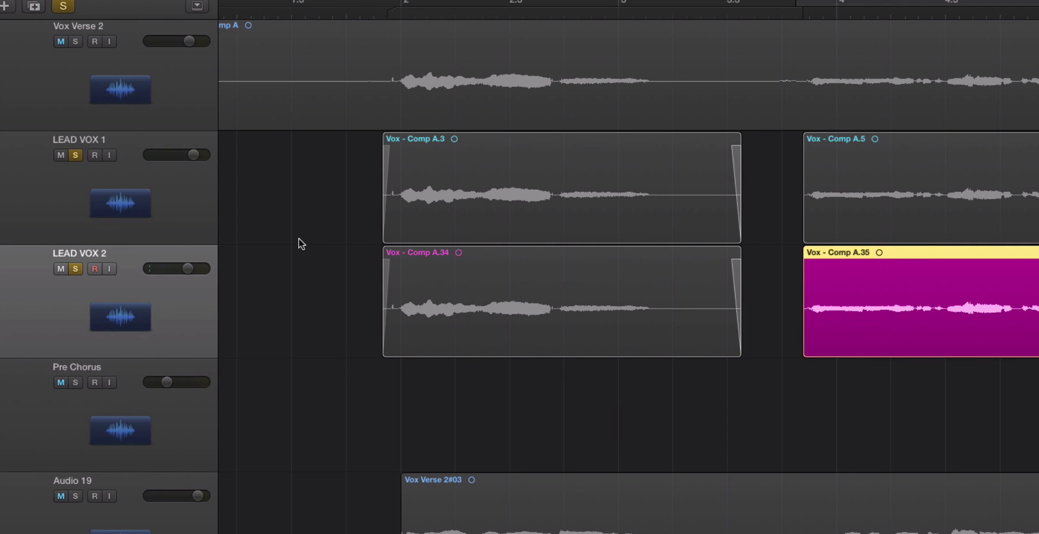
Select both regions on LEAD VOX 1 and place the playhead at bar 2.
{"action": "left_click", "coordinate": [167, 207]}
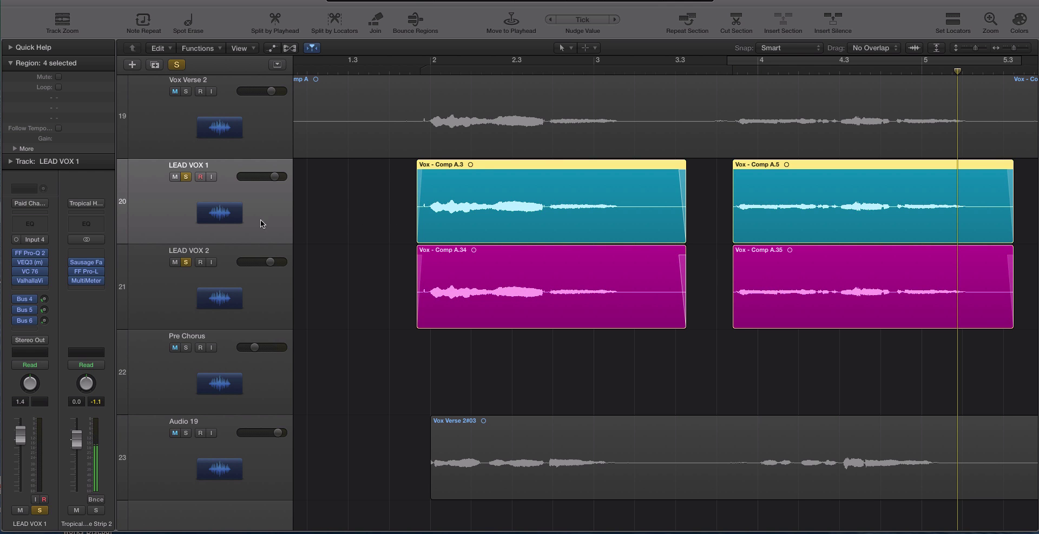
{"action": "left_click", "coordinate": [274, 281]}
{"action": "left_click", "coordinate": [276, 222]}
{"action": "left_click", "coordinate": [454, 193]}
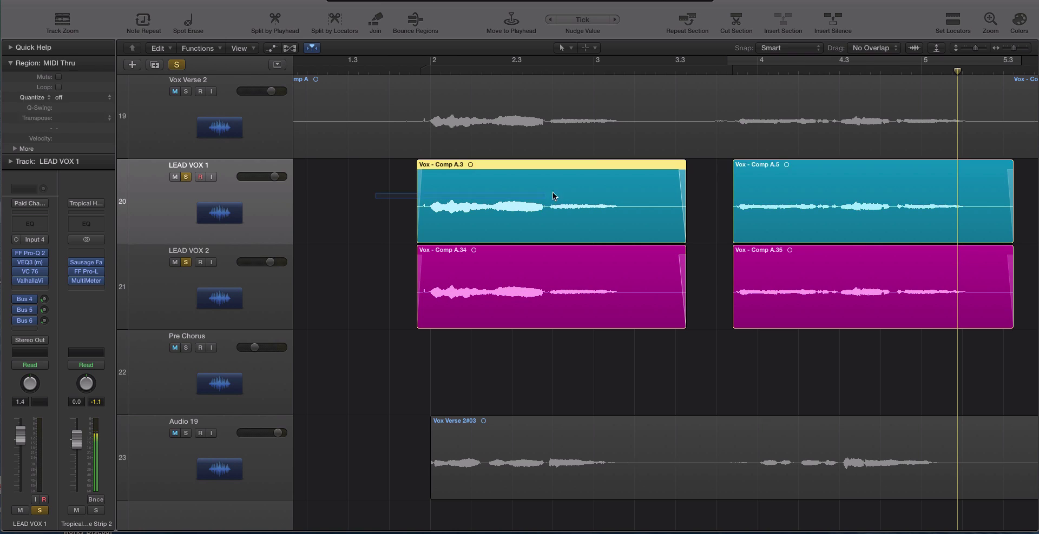
{"action": "left_click", "coordinate": [891, 192], "text": "shift"}
{"action": "left_click", "coordinate": [435, 72]}
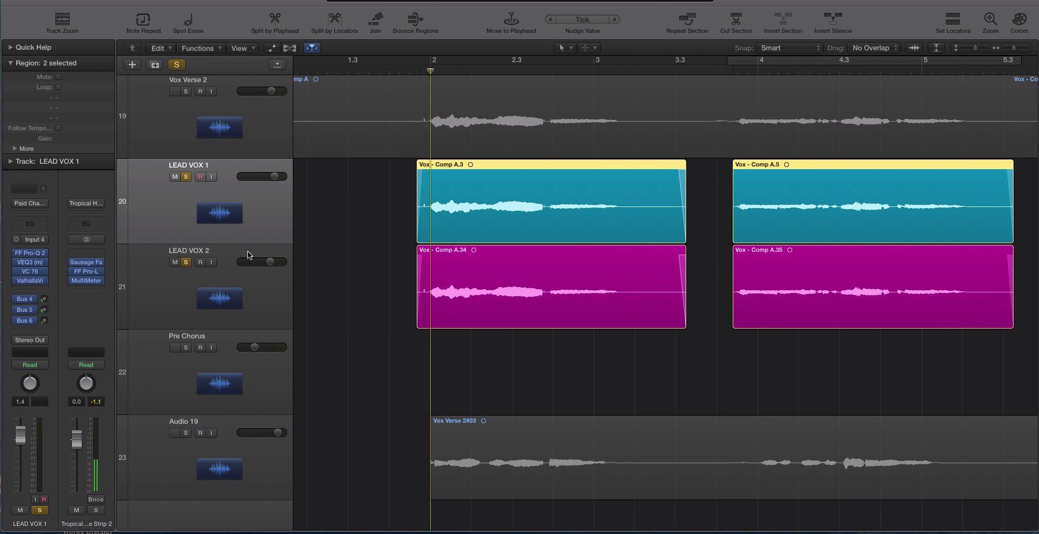
Select the LEAD VOX 2 track together with both of its regions.
{"action": "left_click", "coordinate": [255, 289]}
{"action": "left_click", "coordinate": [343, 289]}
{"action": "left_click_drag", "start_coordinate": [343, 289], "coordinate": [854, 301]}
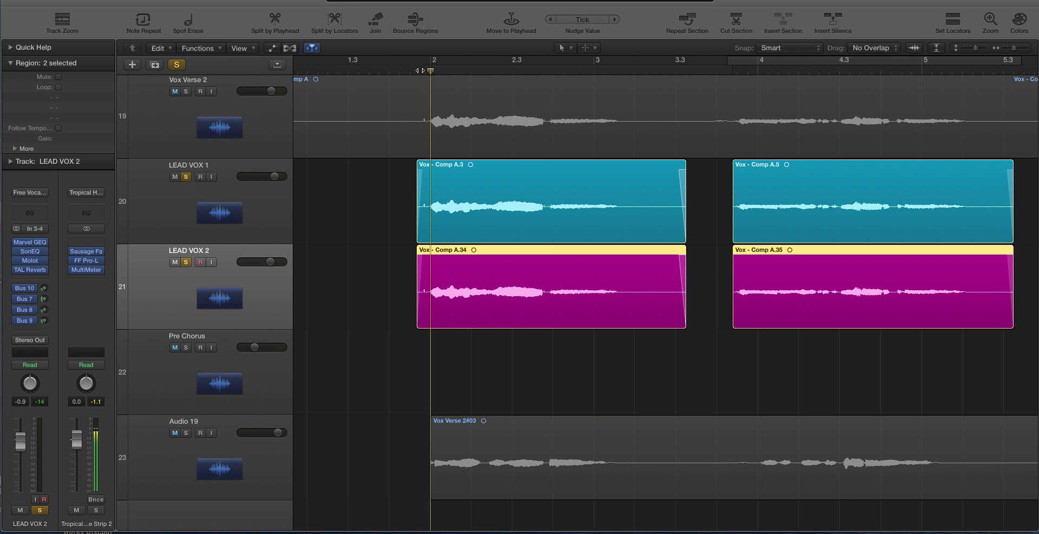
Review the FF Pro-Q 2 equalizer curve on LEAD VOX 1, including its low-cut band, and close it.
{"action": "left_click", "coordinate": [262, 195]}
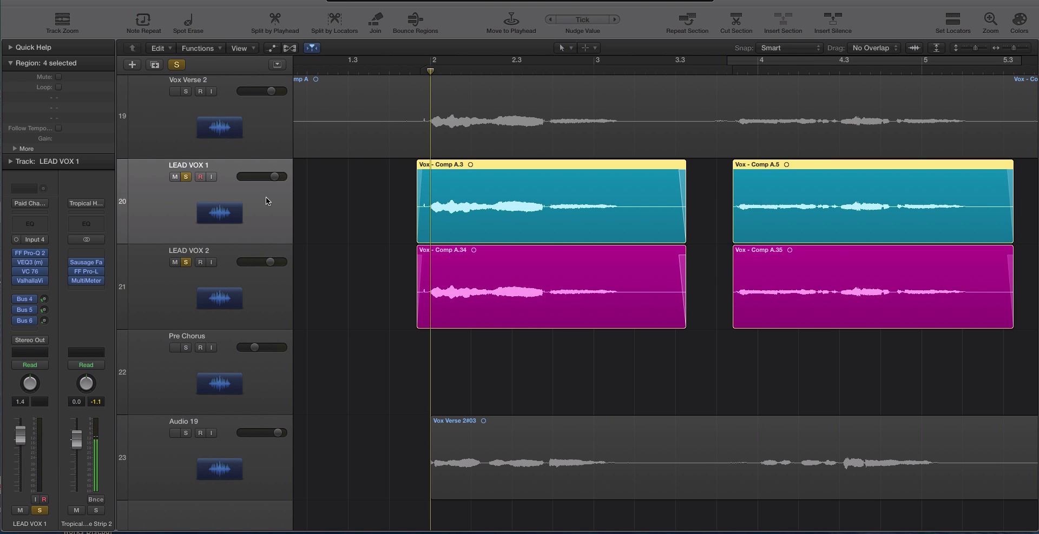
{"action": "left_click", "coordinate": [34, 259]}
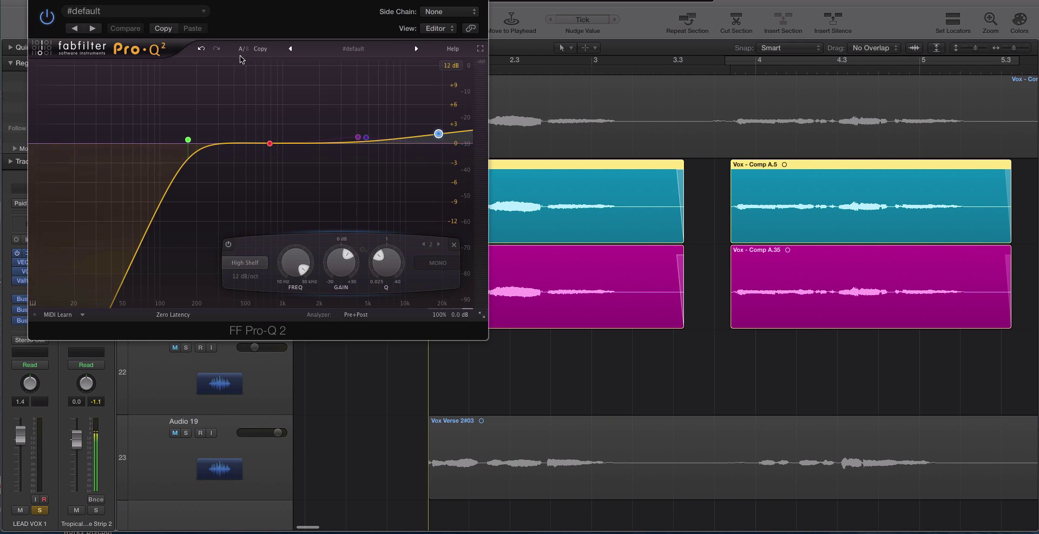
{"action": "left_click_drag", "start_coordinate": [244, 16], "coordinate": [506, 49]}
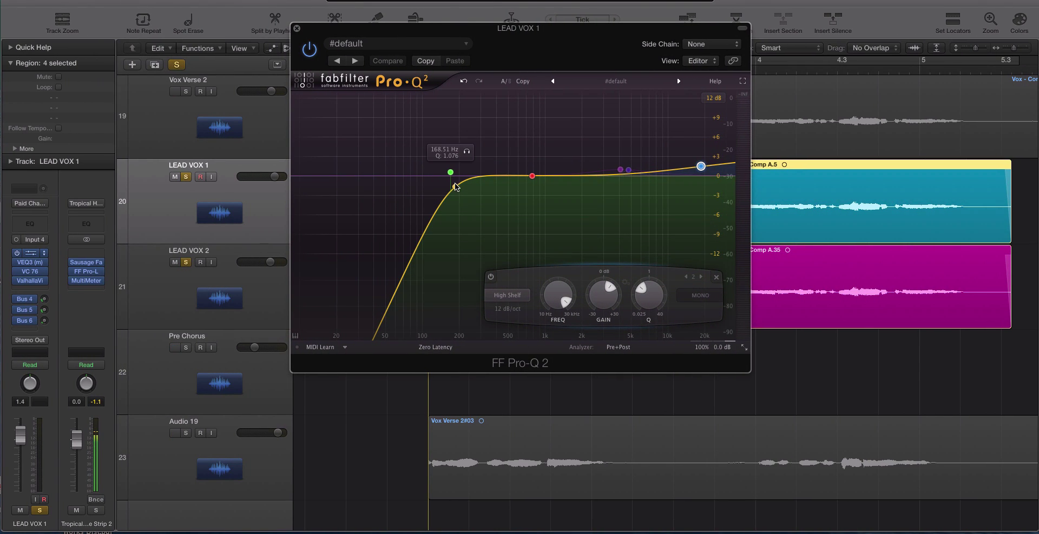
{"action": "left_click", "coordinate": [297, 28]}
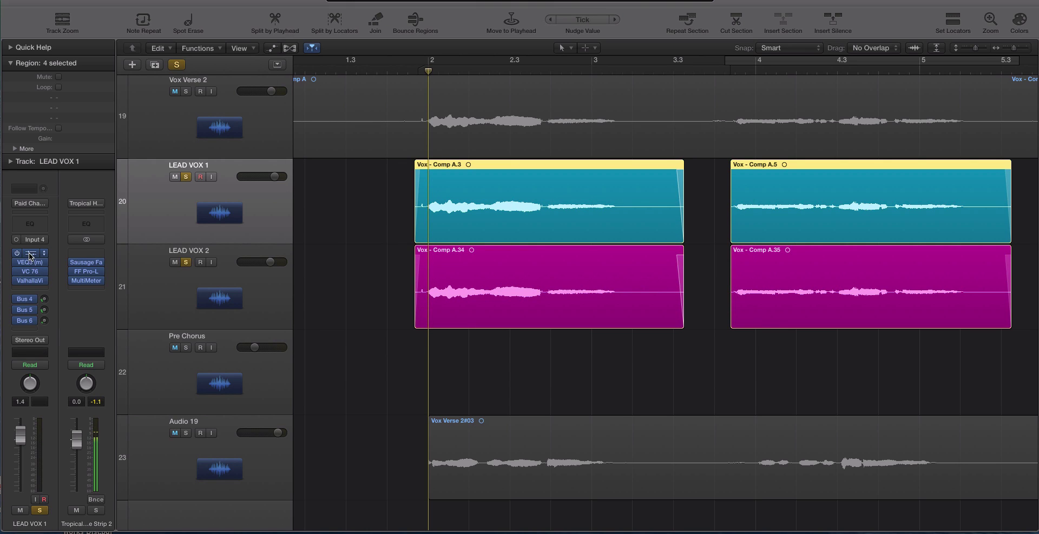
Review the VEQ3 (m) equalizer settings on LEAD VOX 1 and close the plug-in.
{"action": "left_click", "coordinate": [28, 265]}
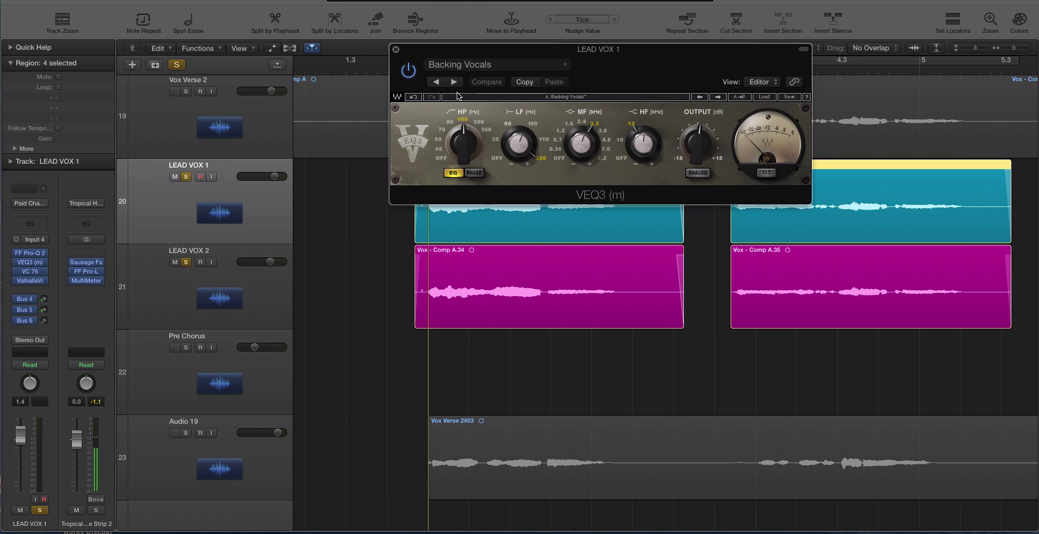
{"action": "left_click_drag", "start_coordinate": [438, 54], "coordinate": [434, 99]}
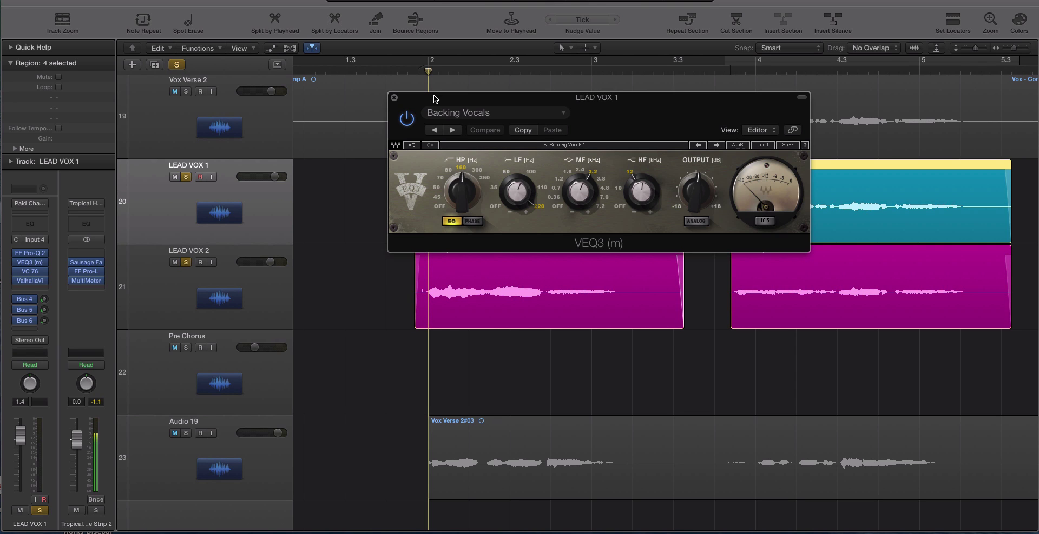
{"action": "left_click", "coordinate": [394, 97]}
Review the VC 76 compressor settings on LEAD VOX 1 and close the plug-in.
{"action": "scroll", "coordinate": [216, 217], "scroll_direction": "up", "scroll_amount": 1}
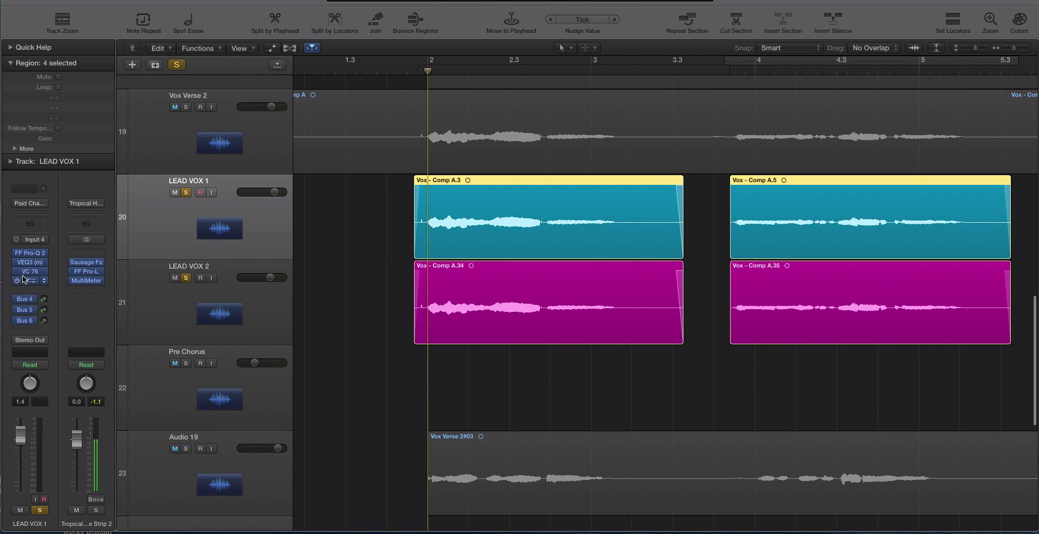
{"action": "left_click", "coordinate": [30, 271]}
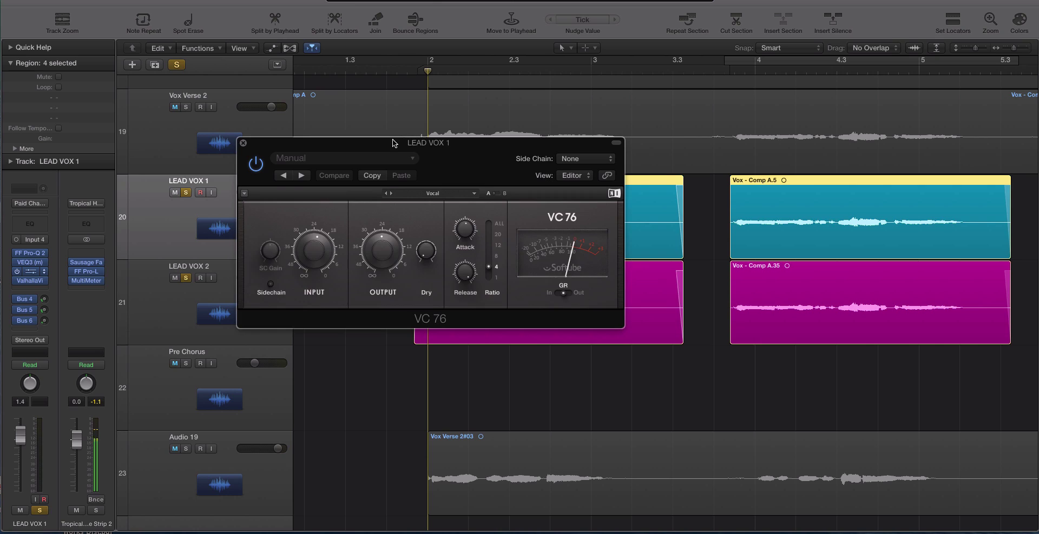
{"action": "left_click_drag", "start_coordinate": [392, 143], "coordinate": [451, 137]}
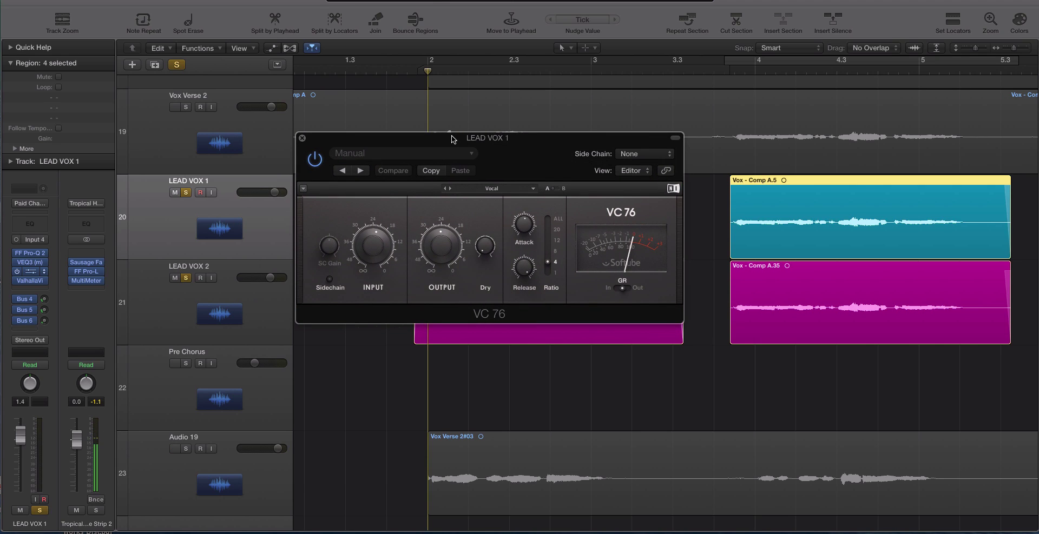
{"action": "left_click", "coordinate": [302, 139]}
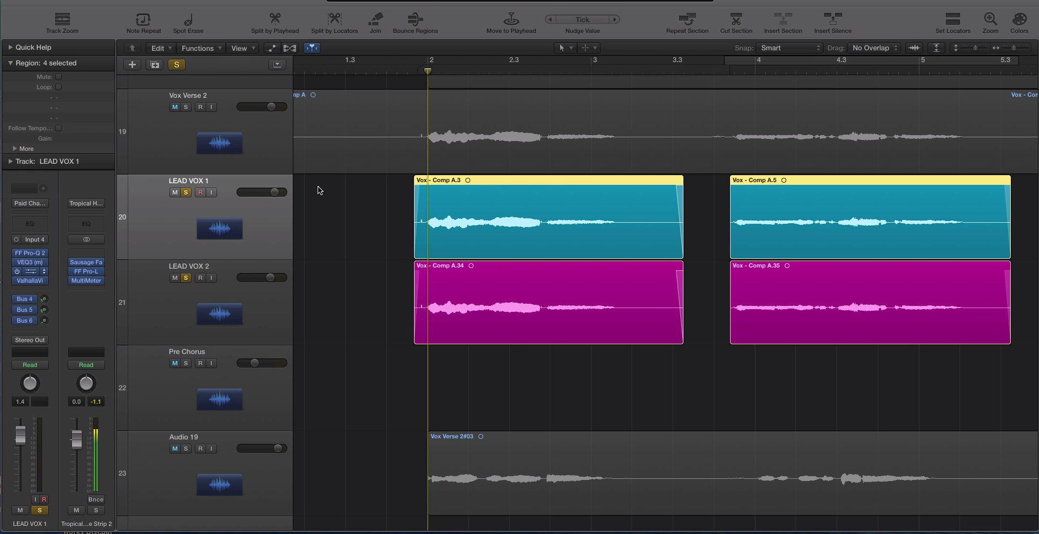
Review the ValhallaVintageVerb reverb settings on LEAD VOX 1, including its mix amount, and close the plug-in.
{"action": "left_click", "coordinate": [31, 281]}
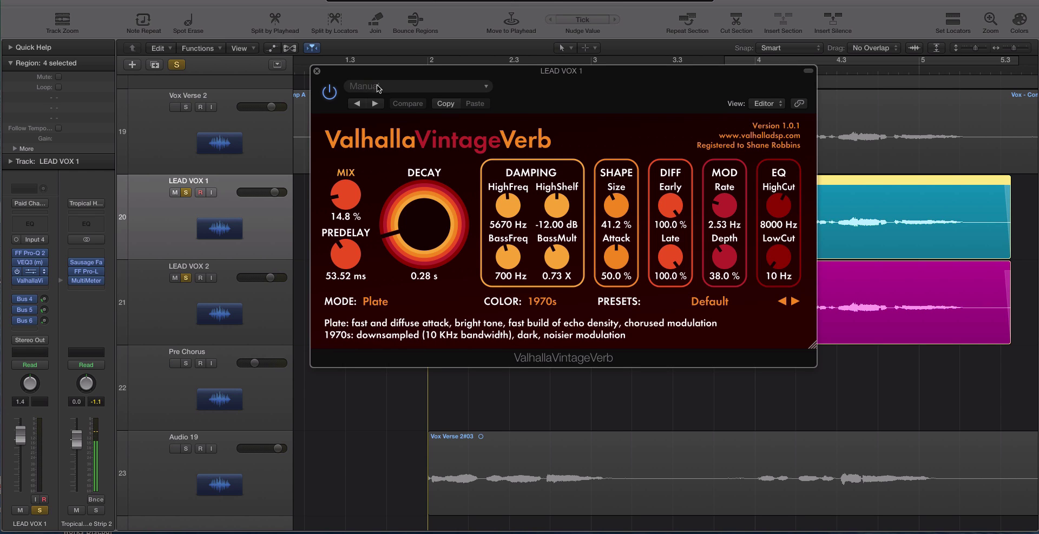
{"action": "mouse_move", "coordinate": [355, 177]}
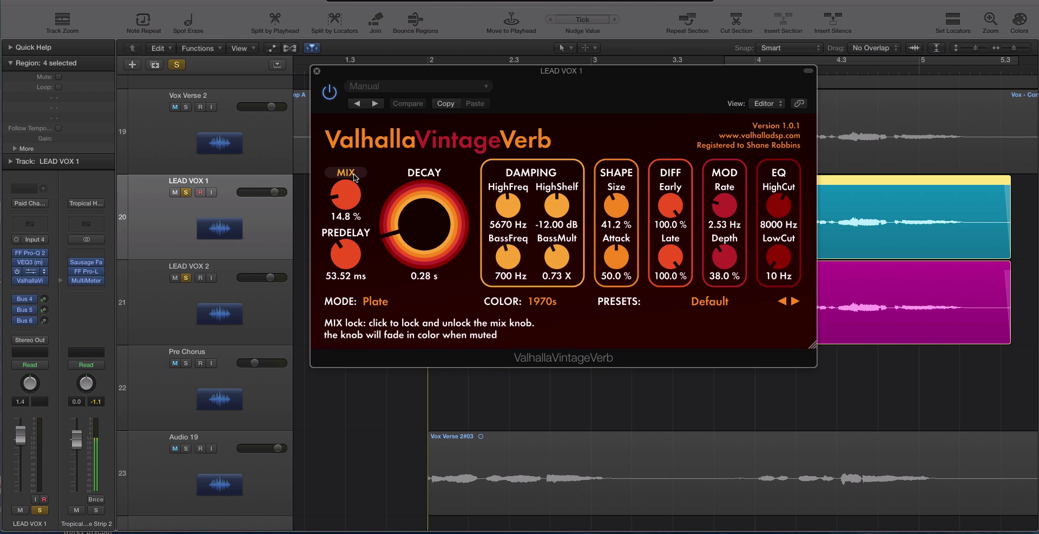
{"action": "left_click", "coordinate": [316, 71]}
Review the VComp (m) compressor on the aux fed by LEAD VOX 1's Bus 4 send and close it.
{"action": "left_click", "coordinate": [32, 296]}
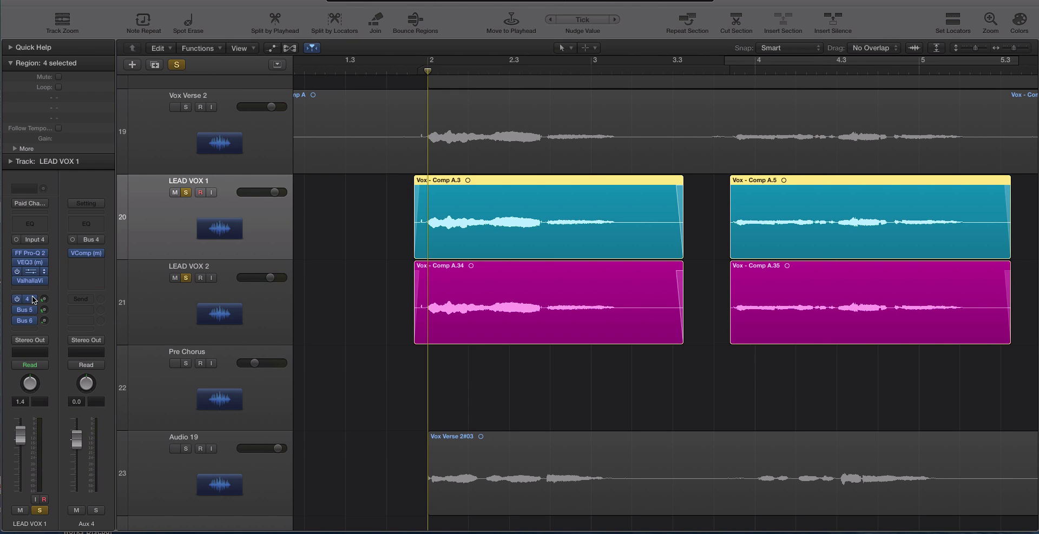
{"action": "left_click", "coordinate": [82, 254]}
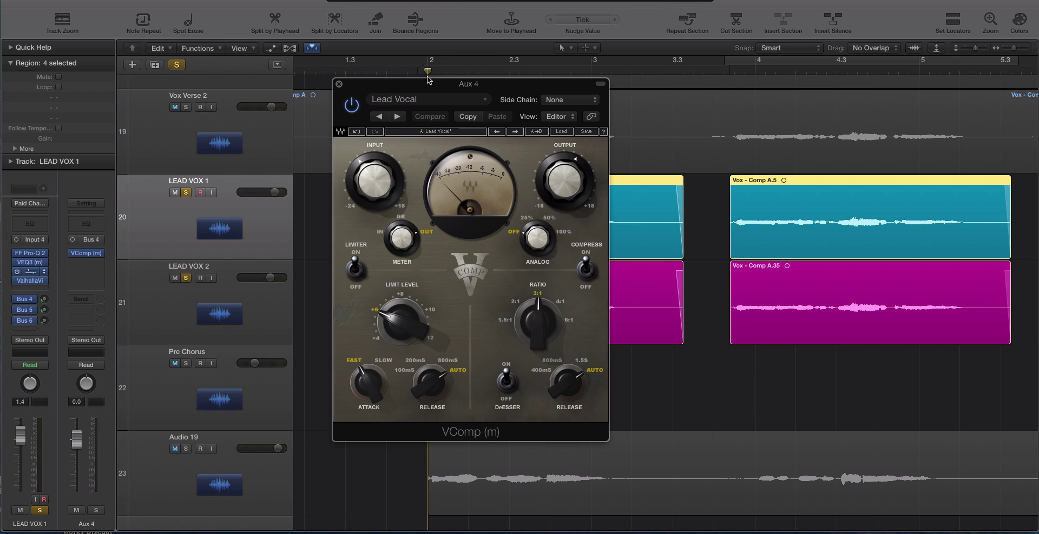
{"action": "left_click_drag", "start_coordinate": [422, 86], "coordinate": [460, 87]}
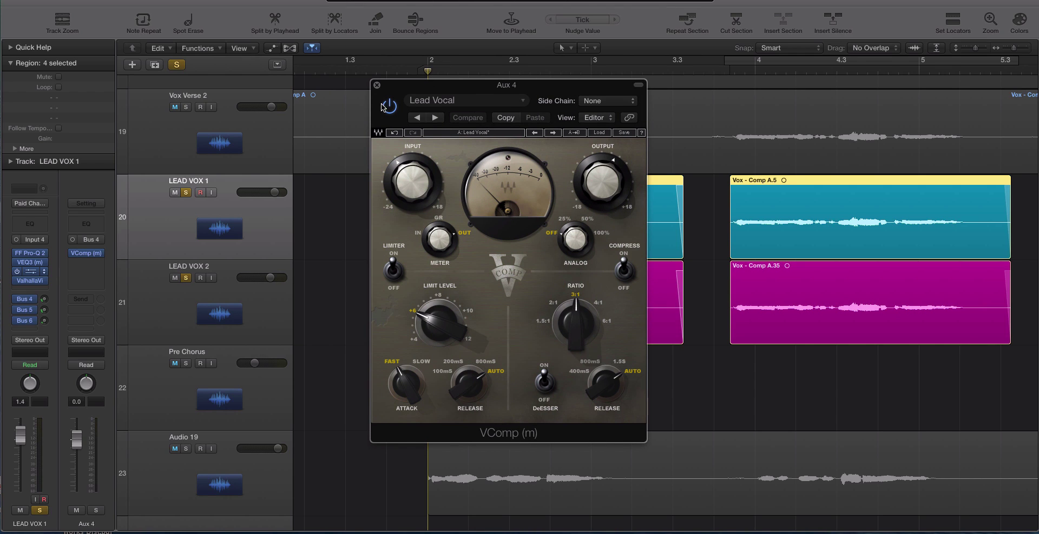
{"action": "left_click", "coordinate": [377, 85]}
Review the ValhallaPlate reverb on the aux fed by LEAD VOX 1's Bus 5 send and close it.
{"action": "left_click", "coordinate": [34, 308]}
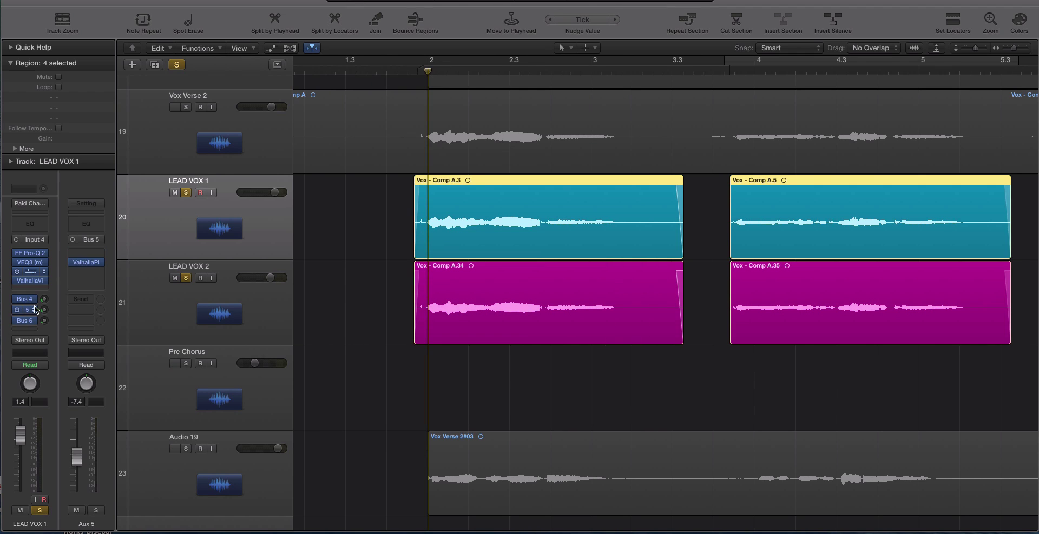
{"action": "left_click", "coordinate": [80, 262]}
{"action": "left_click_drag", "start_coordinate": [81, 22], "coordinate": [502, 173]}
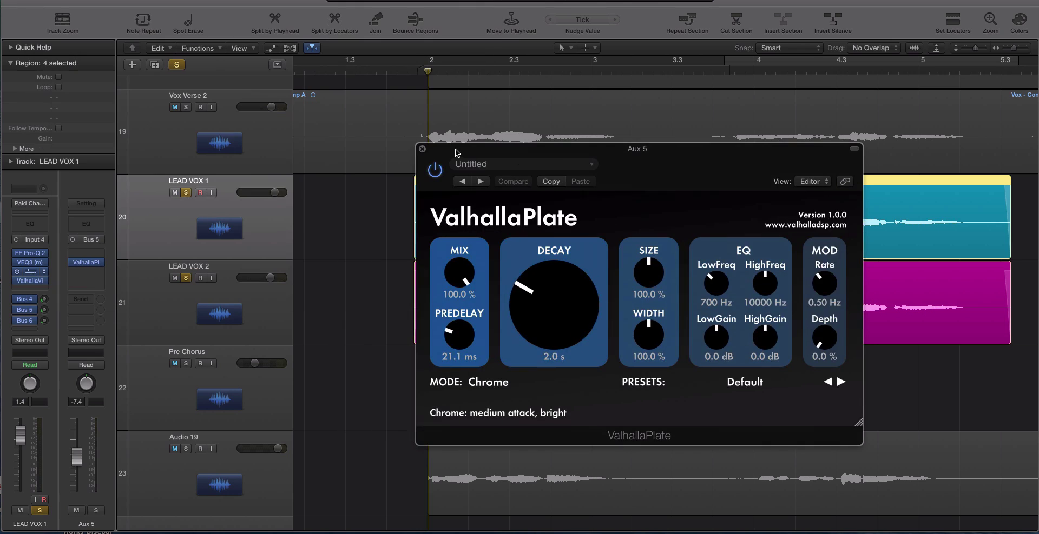
{"action": "left_click", "coordinate": [423, 149]}
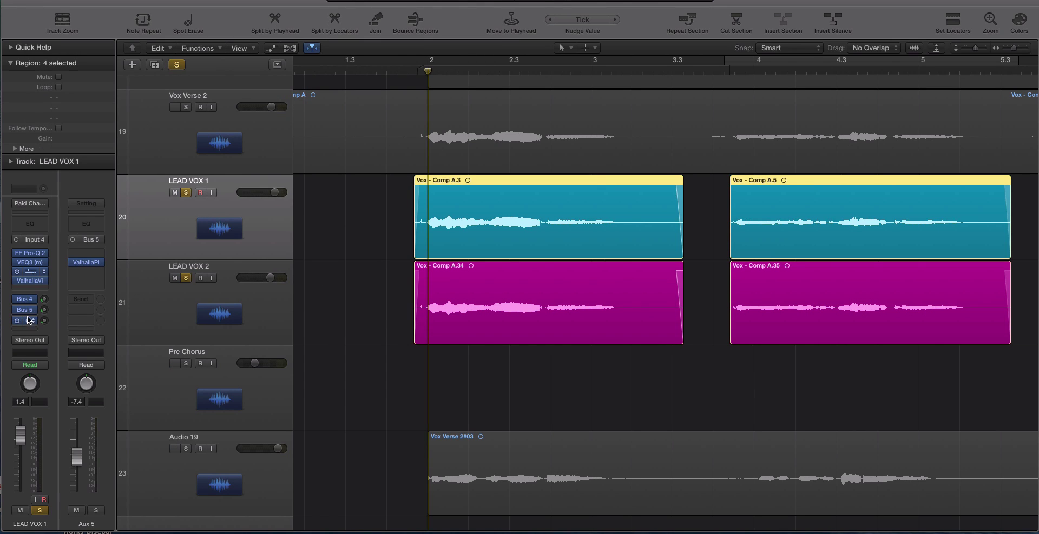
Review the Stereo Delay on the aux fed by LEAD VOX 1's Bus 6 send and close it.
{"action": "left_click", "coordinate": [26, 320]}
{"action": "left_click", "coordinate": [87, 252]}
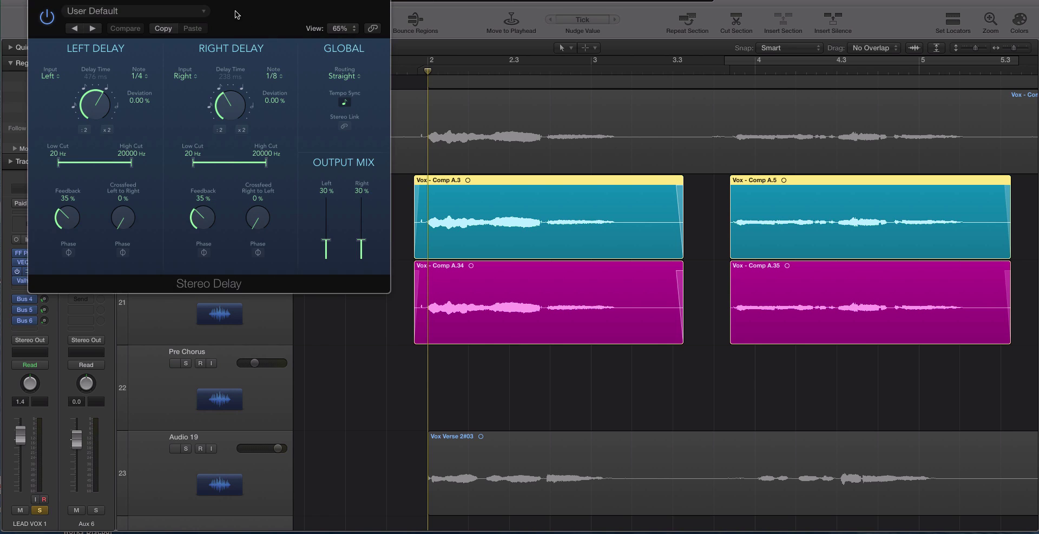
{"action": "left_click_drag", "start_coordinate": [236, 14], "coordinate": [557, 81]}
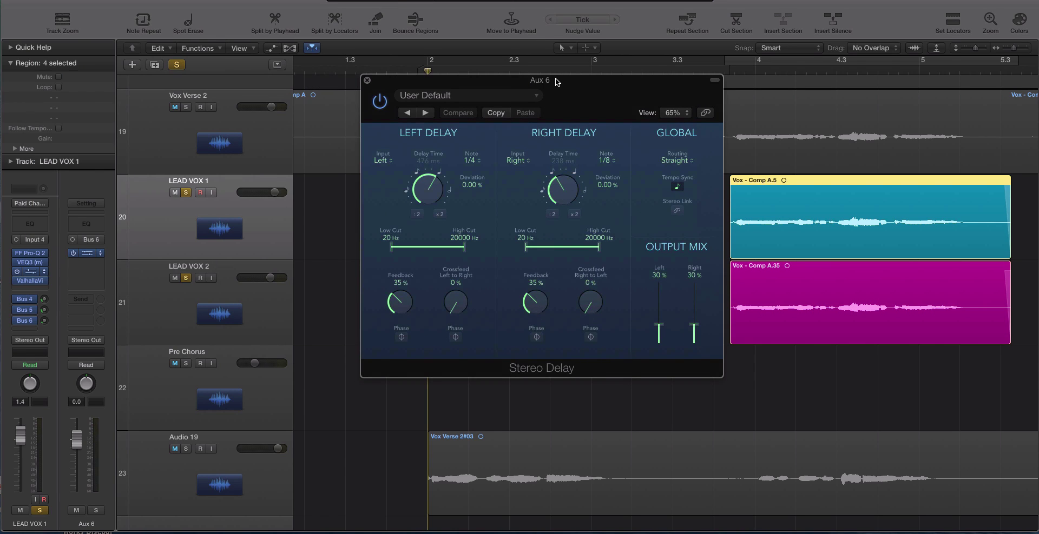
{"action": "left_click", "coordinate": [367, 80]}
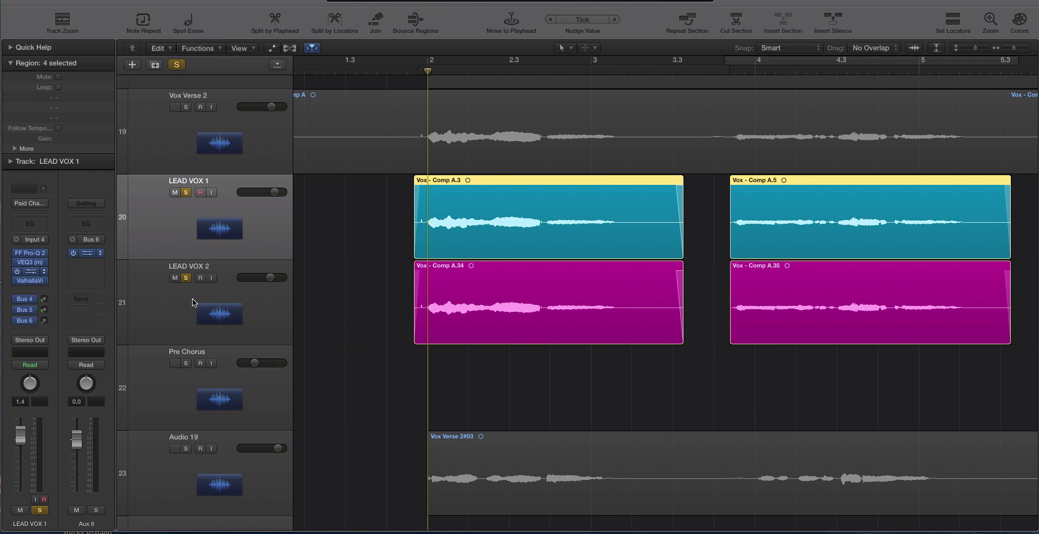
Play from just before bar 2 with only the first LEAD VOX 1 region soloed, and repeat with the LEAD VOX 2 region below it.
{"action": "left_click", "coordinate": [628, 240]}
{"action": "left_click_drag", "start_coordinate": [427, 71], "coordinate": [422, 71]}
{"action": "key", "text": "space"}
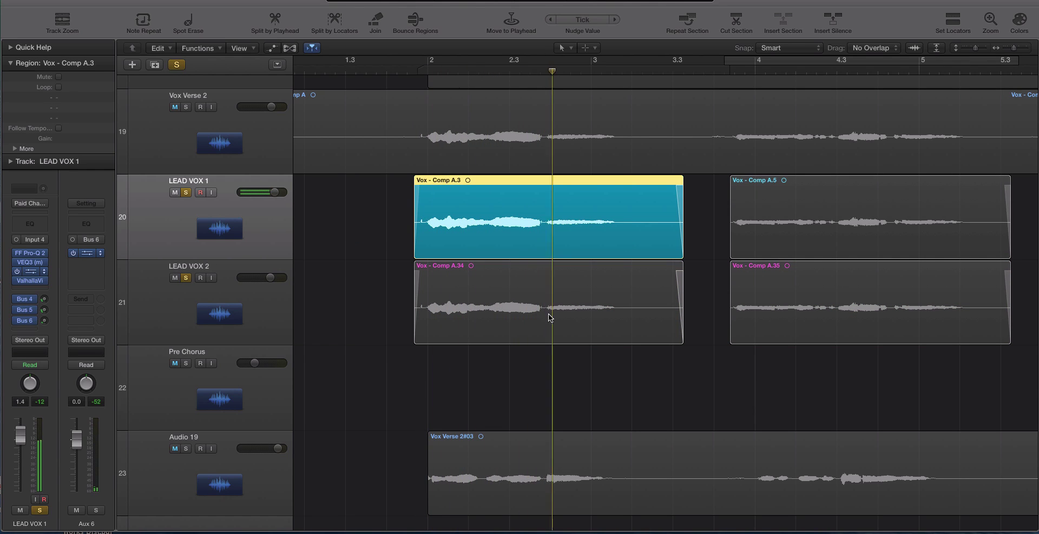
{"action": "left_click", "coordinate": [550, 318]}
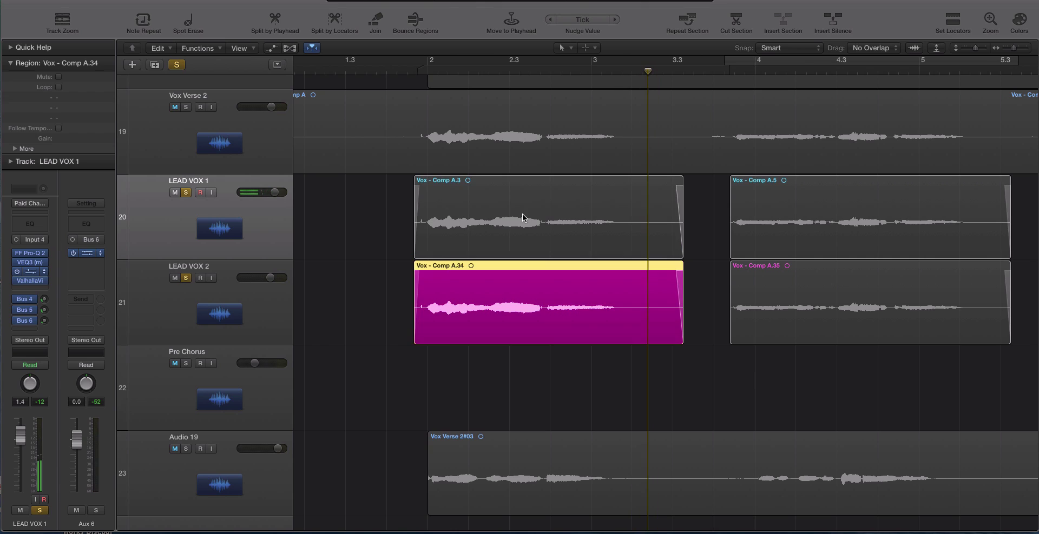
{"action": "left_click", "coordinate": [417, 70]}
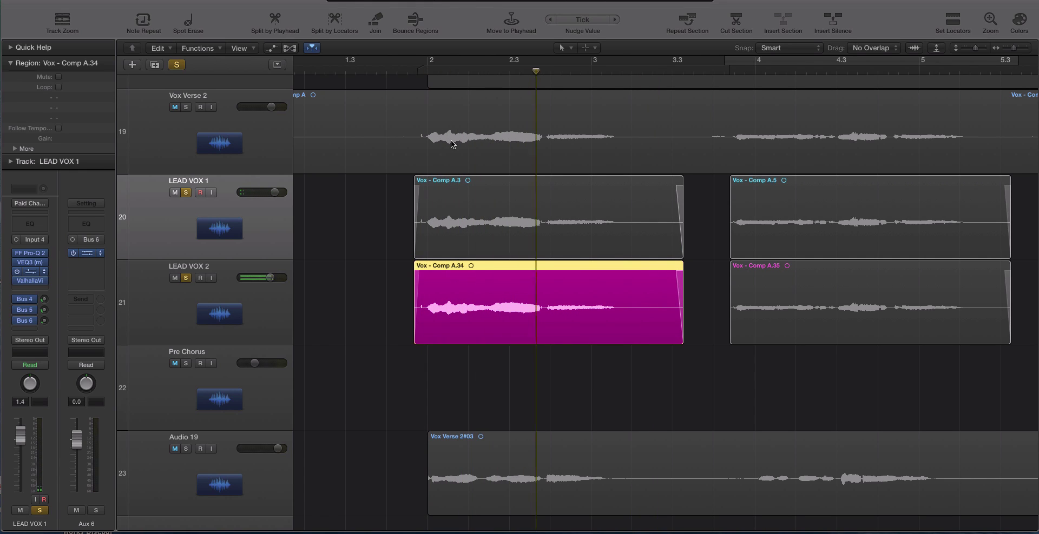
Bypass ValhallaVintageVerb and the Bus 5 and Bus 6 sends on LEAD VOX 1.
{"action": "left_click", "coordinate": [274, 327]}
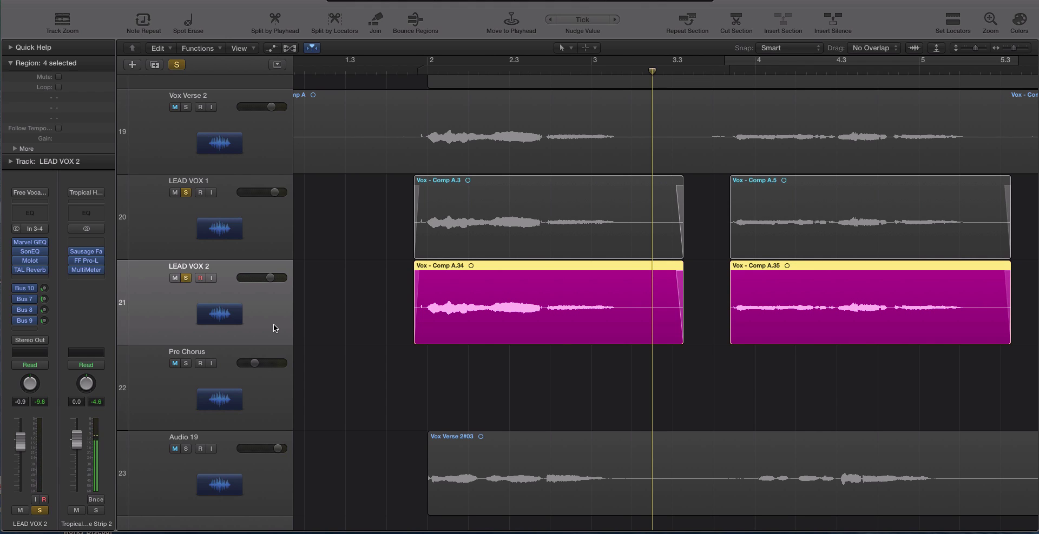
{"action": "left_click", "coordinate": [269, 253]}
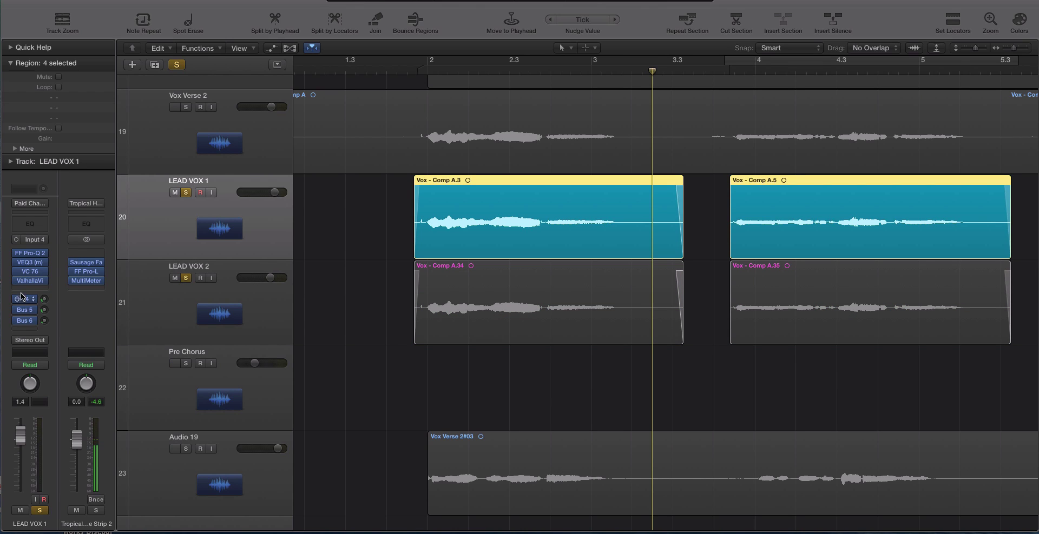
{"action": "mouse_move", "coordinate": [18, 282]}
{"action": "left_click", "coordinate": [19, 310]}
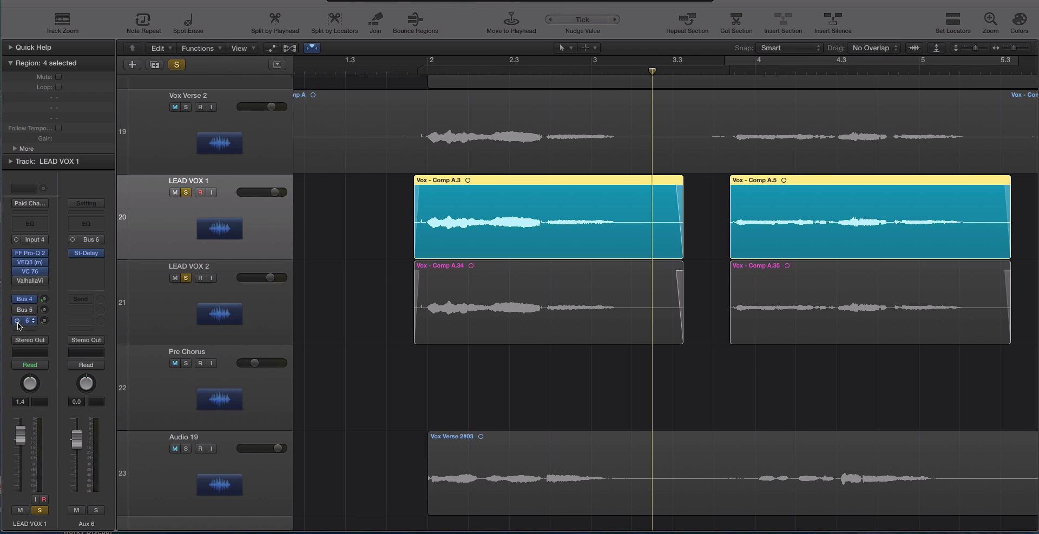
Bypass TAL Reverb and the Bus 8 and Bus 9 sends on LEAD VOX 2.
{"action": "left_click", "coordinate": [256, 294]}
{"action": "left_click", "coordinate": [24, 299]}
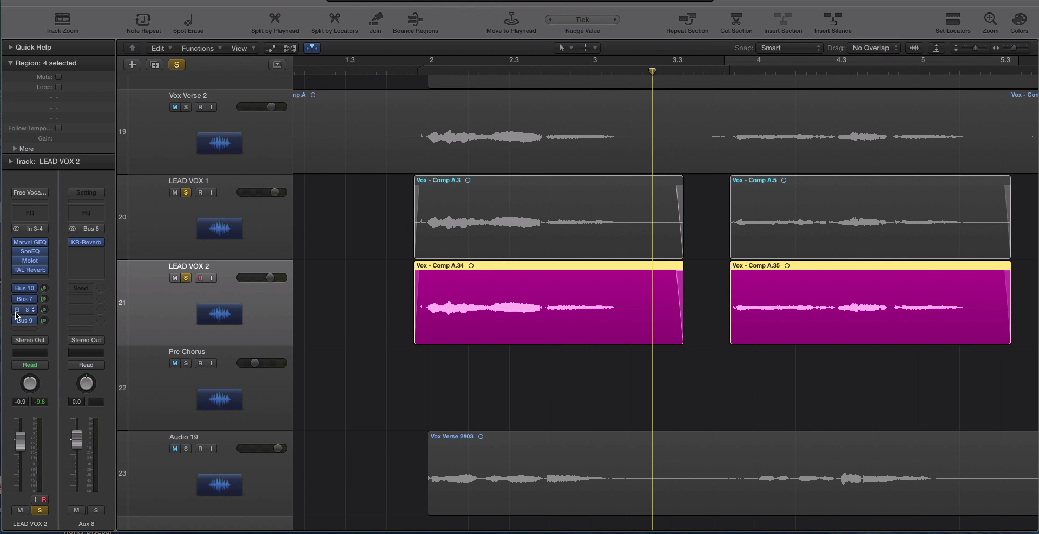
{"action": "left_click", "coordinate": [17, 311]}
{"action": "left_click", "coordinate": [16, 270]}
{"action": "left_click", "coordinate": [15, 322]}
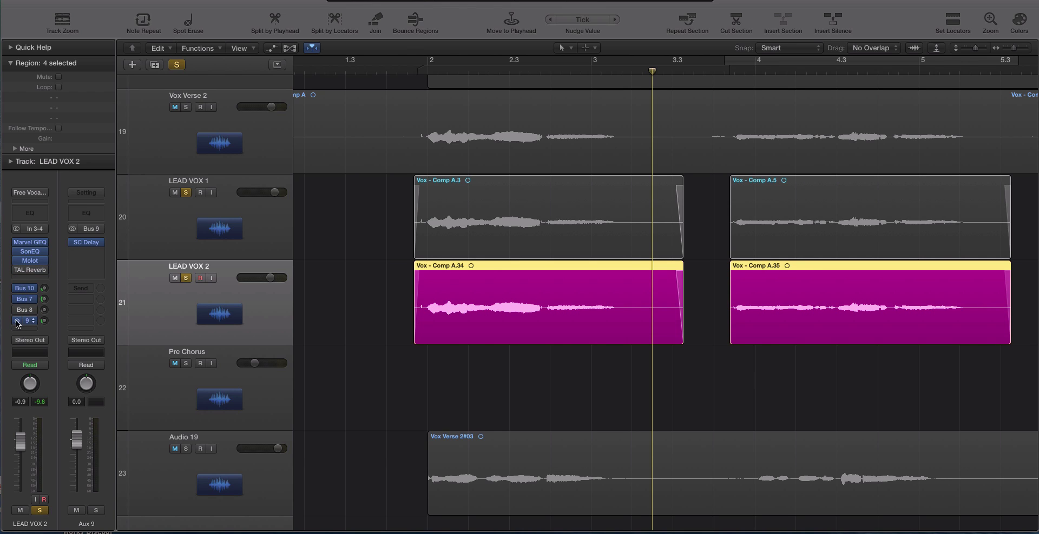
Set a cycle range from bar 2 to about 3.3 and play it, alternating the soloed region between LEAD VOX 1 and LEAD VOX 2.
{"action": "left_click_drag", "start_coordinate": [427, 65], "coordinate": [678, 73]}
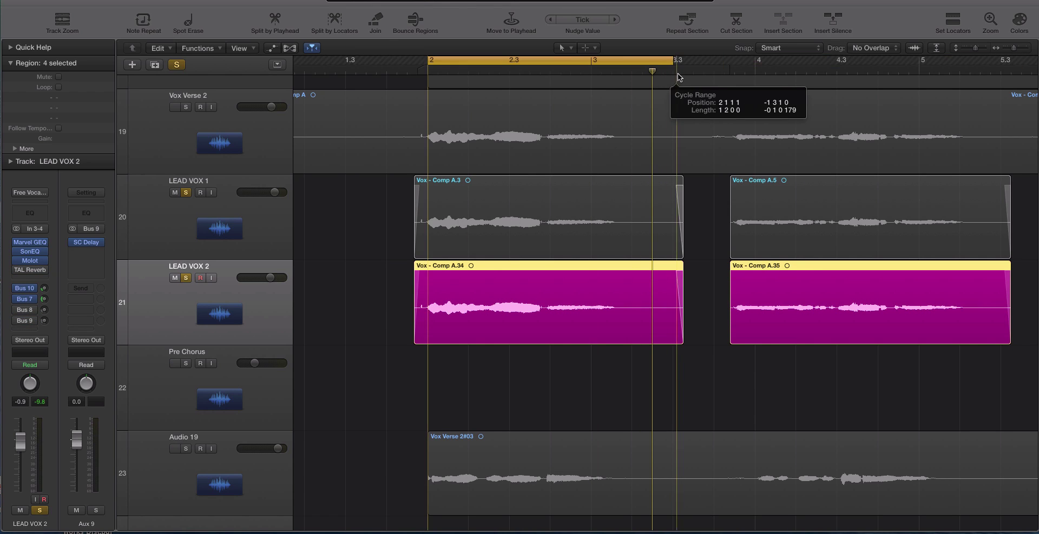
{"action": "key", "text": "space"}
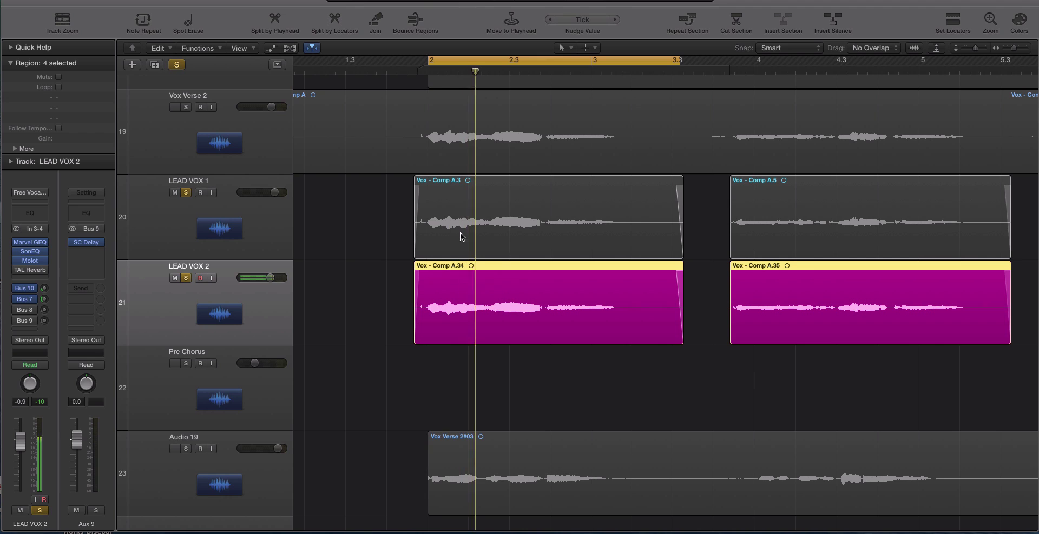
{"action": "left_click", "coordinate": [486, 230]}
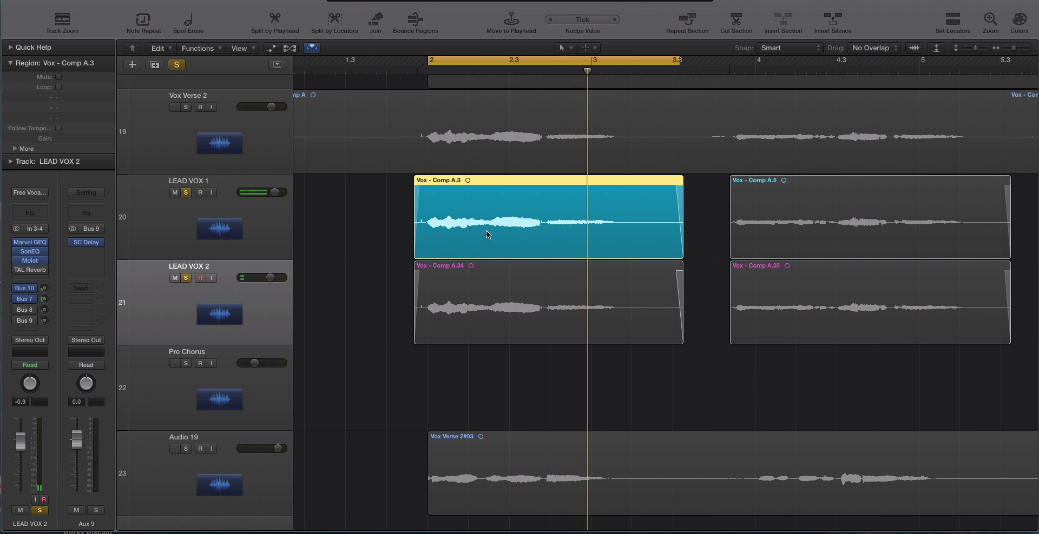
{"action": "left_click", "coordinate": [516, 306]}
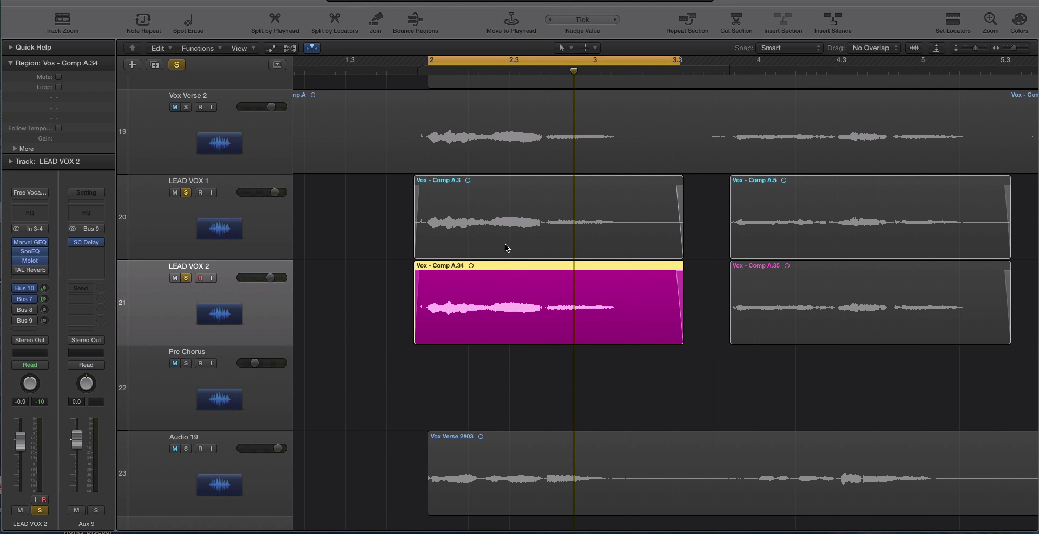
{"action": "left_click", "coordinate": [475, 239]}
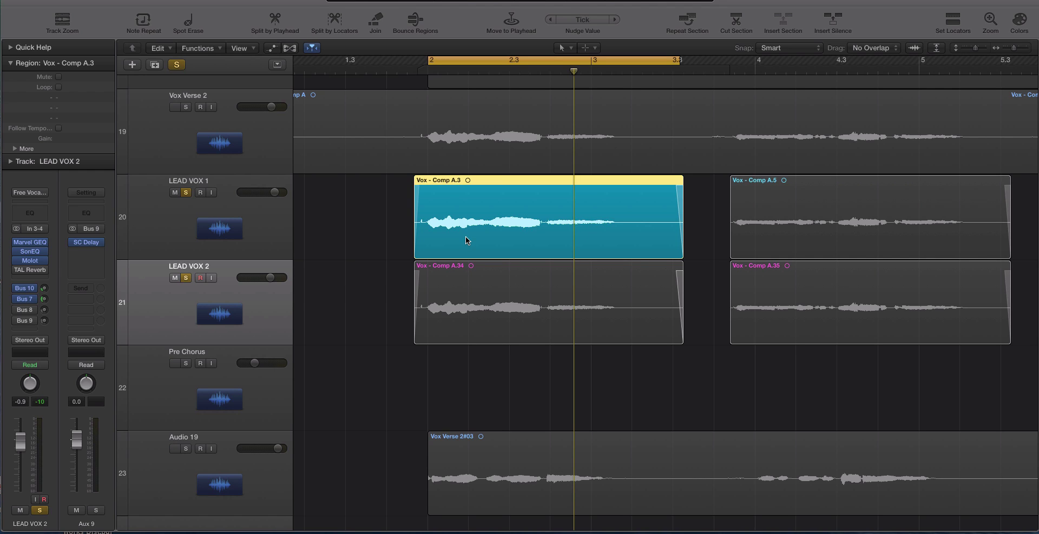
{"action": "key", "text": "space"}
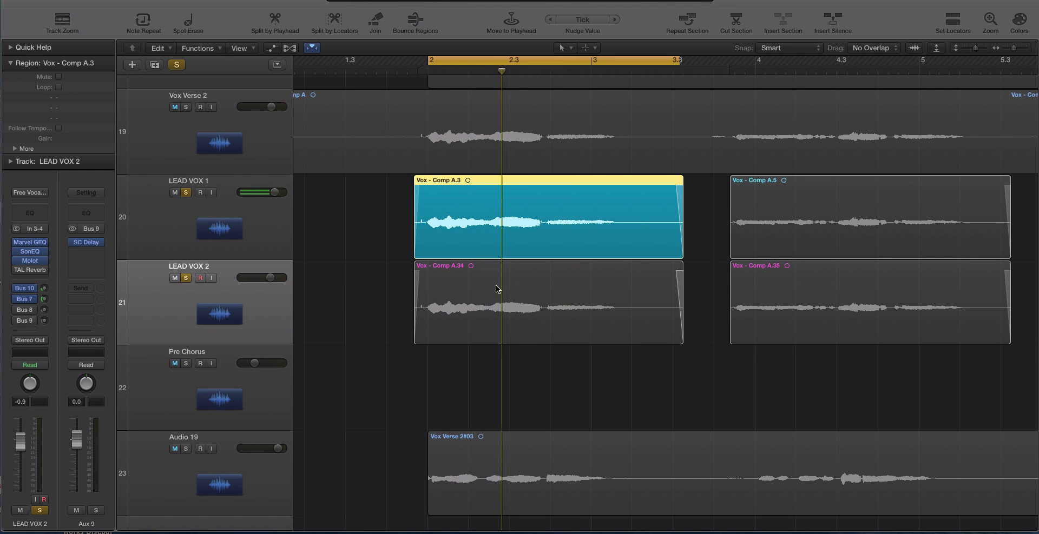
{"action": "left_click", "coordinate": [495, 284]}
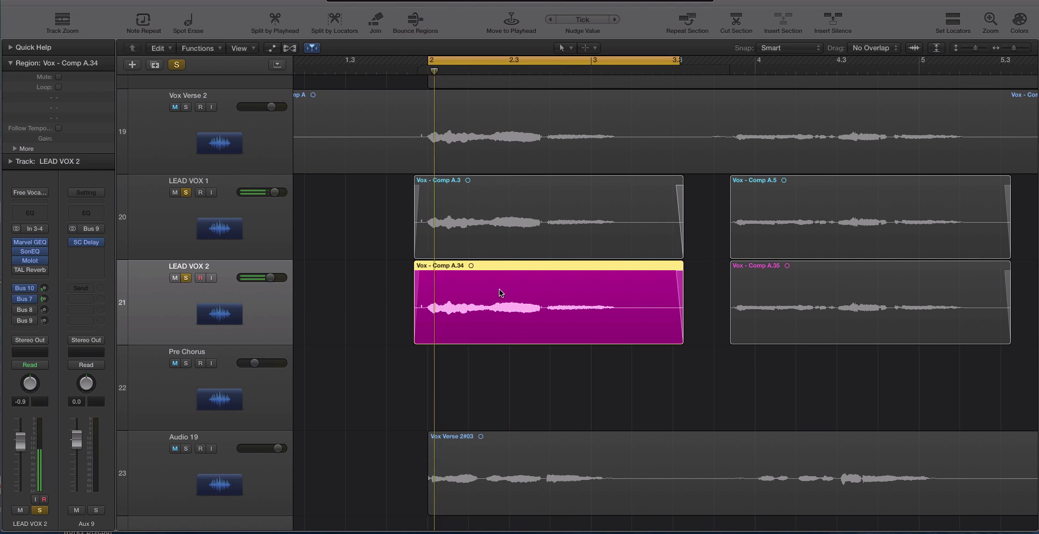
Compare the LEAD VOX 1 and LEAD VOX 2 channel strips and unsolo LEAD VOX 1.
{"action": "left_click", "coordinate": [266, 232]}
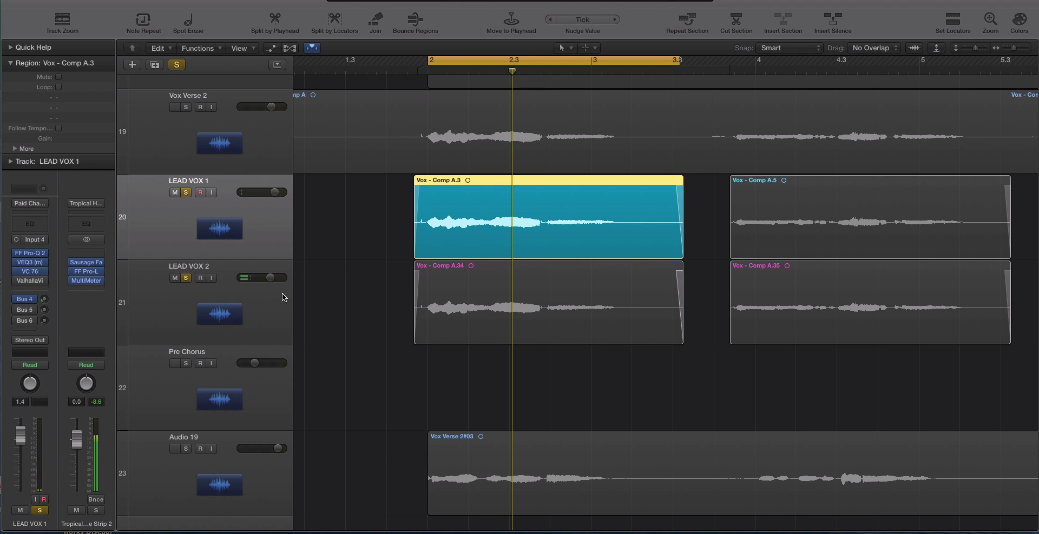
{"action": "left_click", "coordinate": [281, 293]}
{"action": "left_click", "coordinate": [266, 248]}
{"action": "left_click", "coordinate": [250, 293]}
{"action": "left_click", "coordinate": [186, 193]}
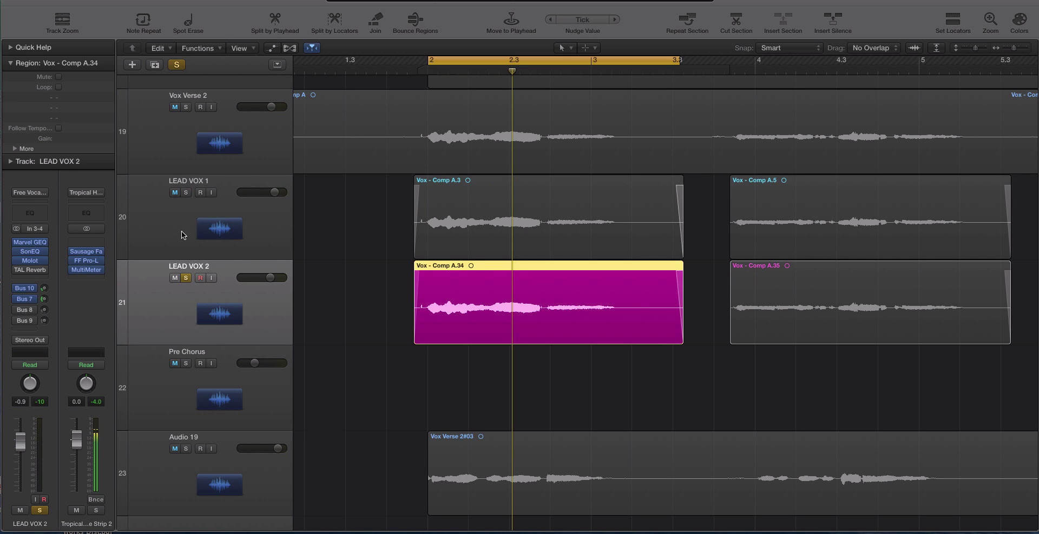
Open the Marvel GEQ equalizer on LEAD VOX 2 and examine its band settings.
{"action": "left_click", "coordinate": [161, 274]}
{"action": "left_click", "coordinate": [35, 245]}
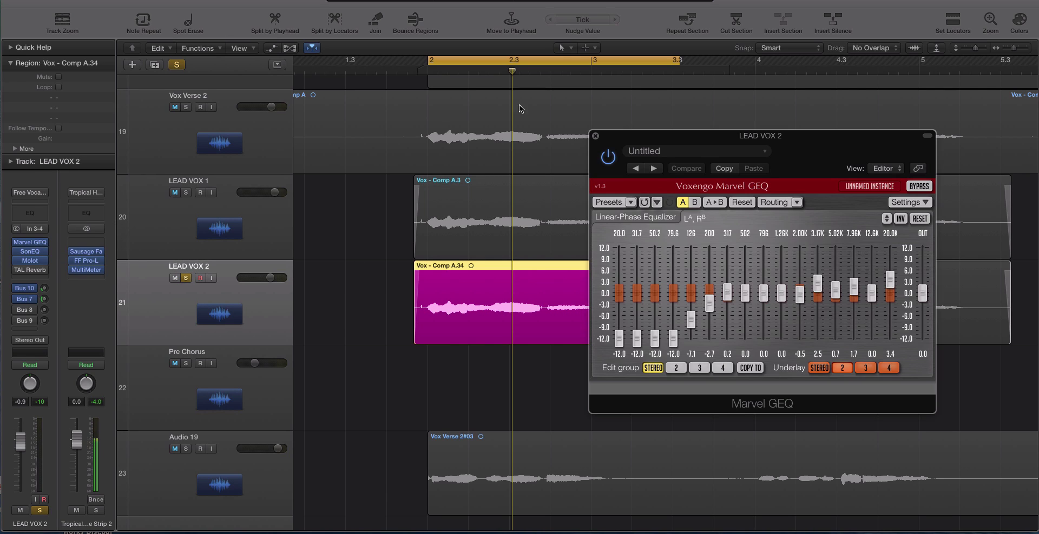
{"action": "left_click_drag", "start_coordinate": [607, 138], "coordinate": [438, 89]}
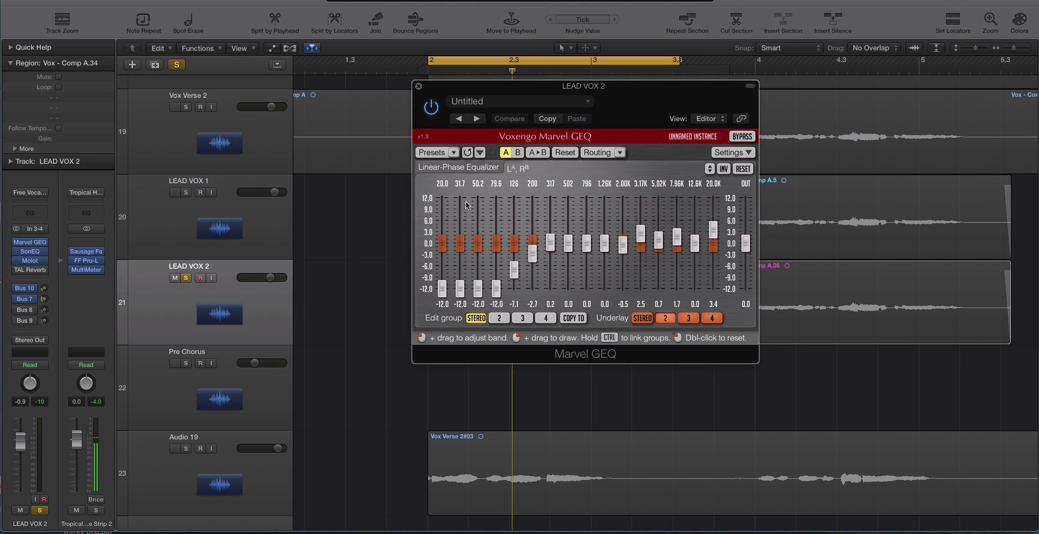
{"action": "left_click_drag", "start_coordinate": [489, 90], "coordinate": [502, 117]}
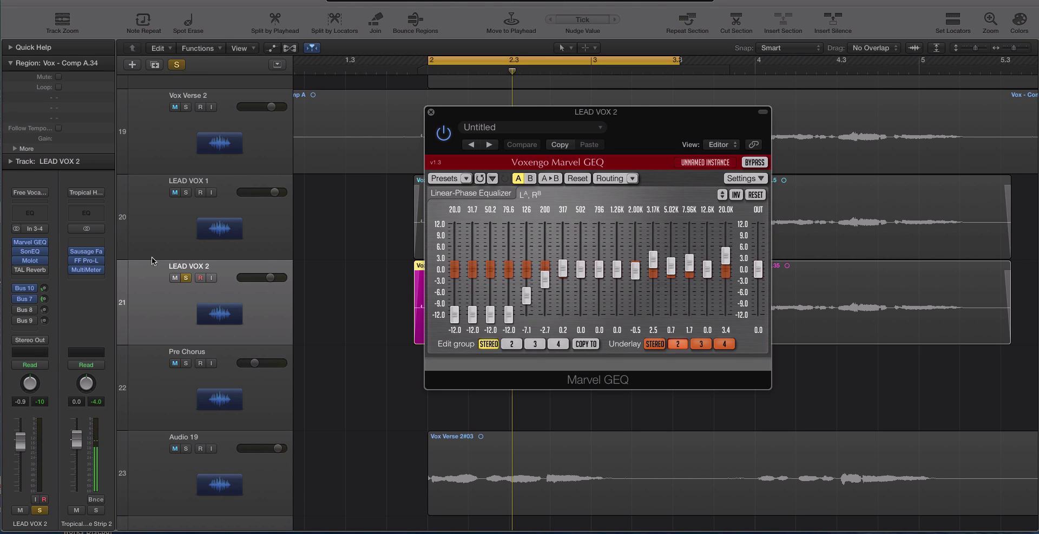
Compare FF Pro-Q 2 on LEAD VOX 1 side by side with Marvel GEQ, and close both plug-in windows.
{"action": "left_click", "coordinate": [264, 234]}
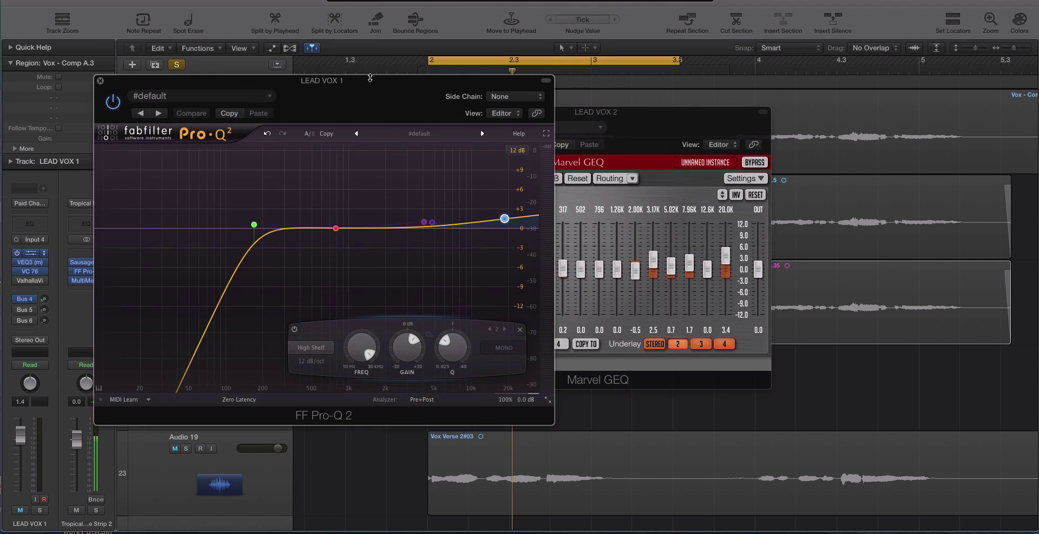
{"action": "left_click_drag", "start_coordinate": [591, 111], "coordinate": [758, 95]}
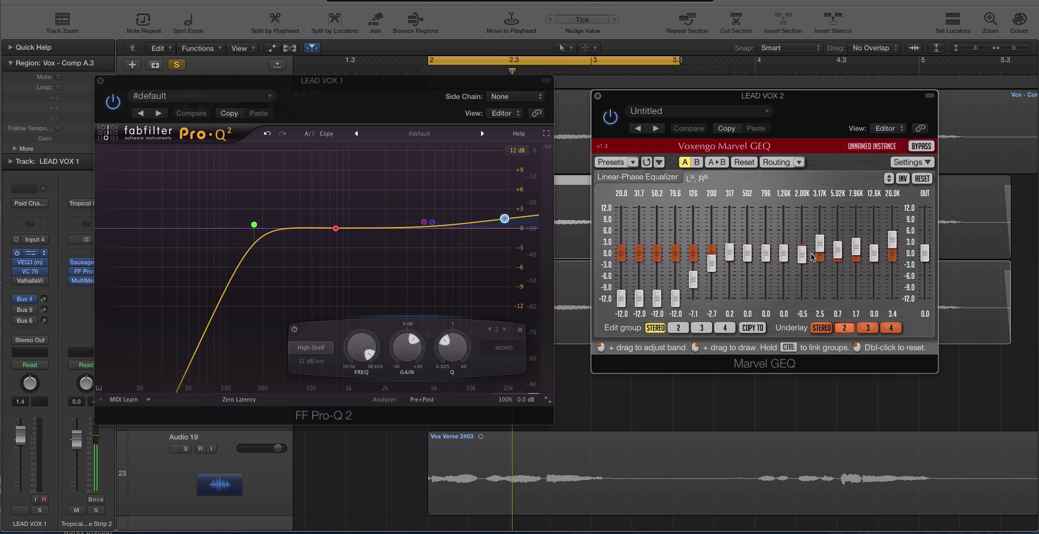
{"action": "key", "text": "ctrl+m"}
{"action": "mouse_move", "coordinate": [427, 227]}
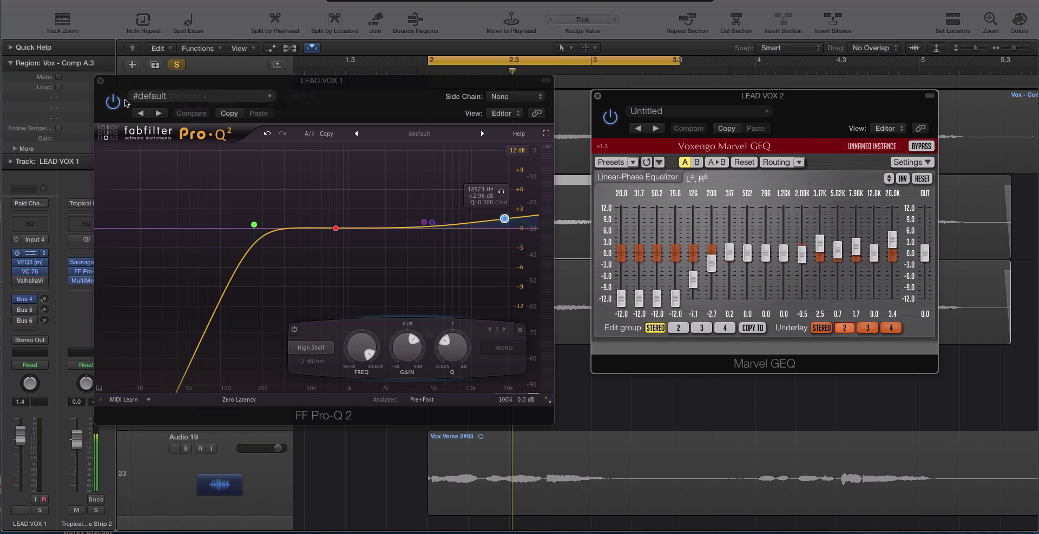
{"action": "left_click", "coordinate": [100, 81]}
{"action": "left_click_drag", "start_coordinate": [620, 97], "coordinate": [325, 135]}
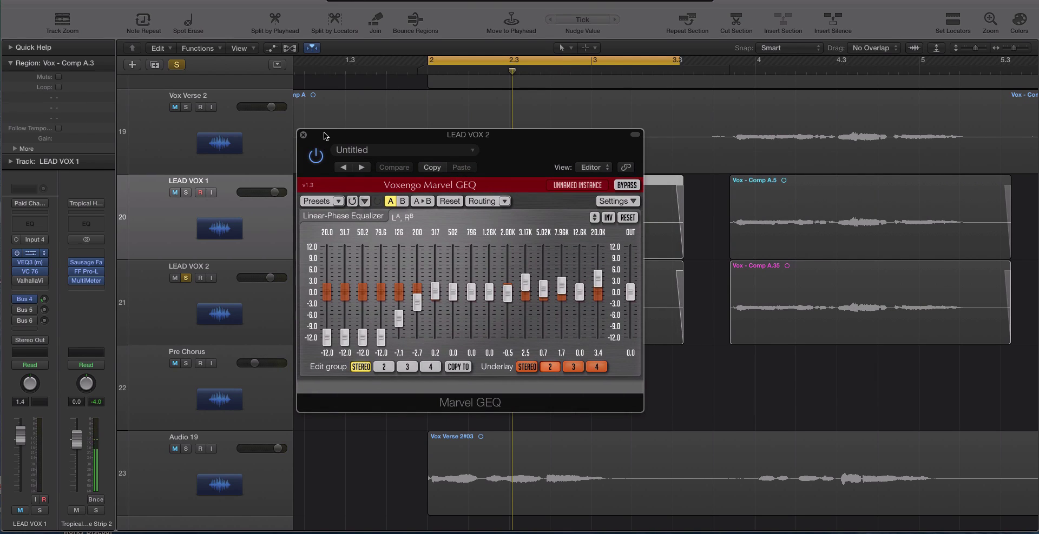
{"action": "left_click", "coordinate": [303, 135]}
Open SonEQ on LEAD VOX 2, examine its controls, and move its window clear of the selected region.
{"action": "scroll", "coordinate": [301, 251], "scroll_direction": "up", "scroll_amount": 2}
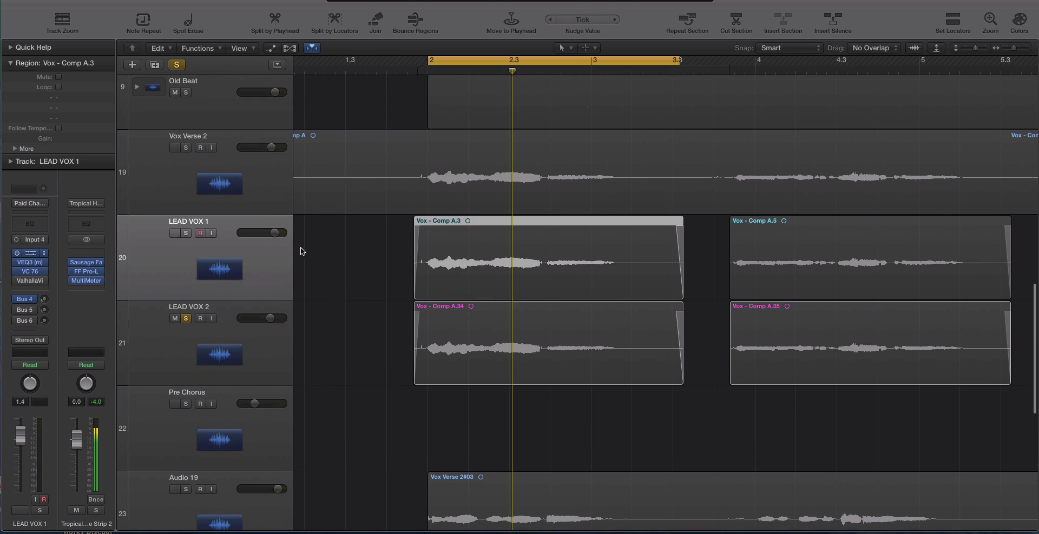
{"action": "left_click", "coordinate": [274, 346]}
{"action": "left_click", "coordinate": [31, 252]}
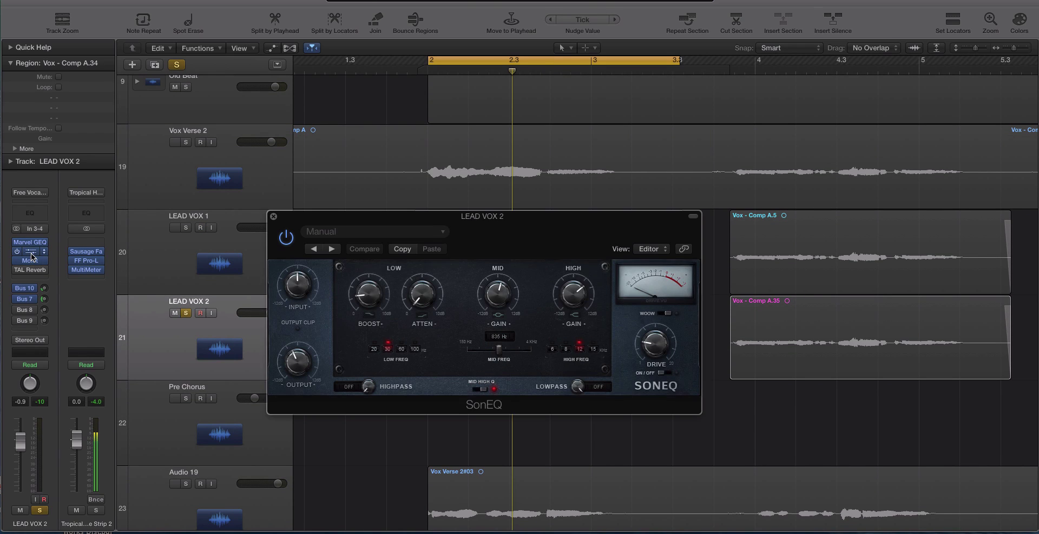
{"action": "left_click_drag", "start_coordinate": [342, 219], "coordinate": [364, 212]}
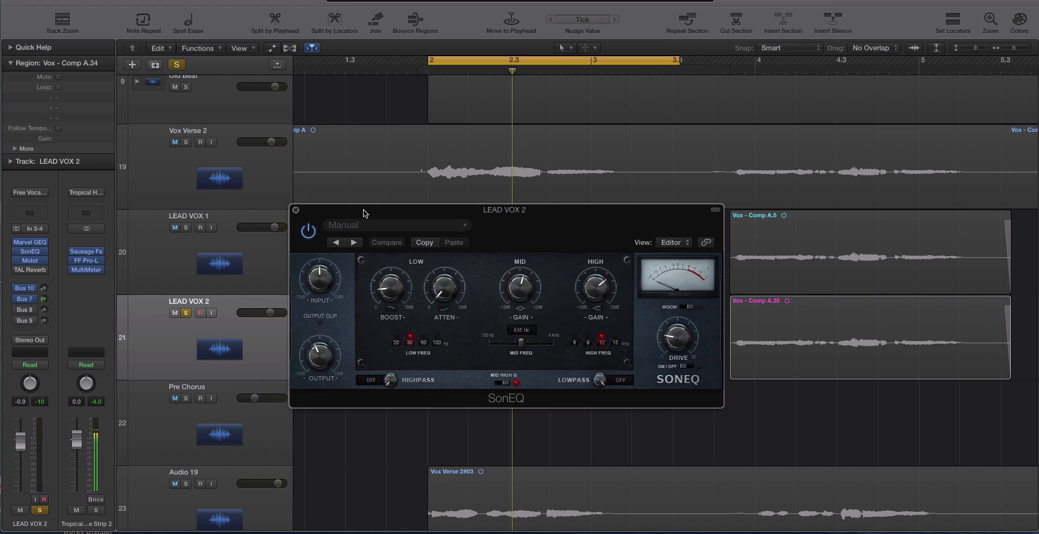
{"action": "left_click_drag", "start_coordinate": [355, 214], "coordinate": [606, 74]}
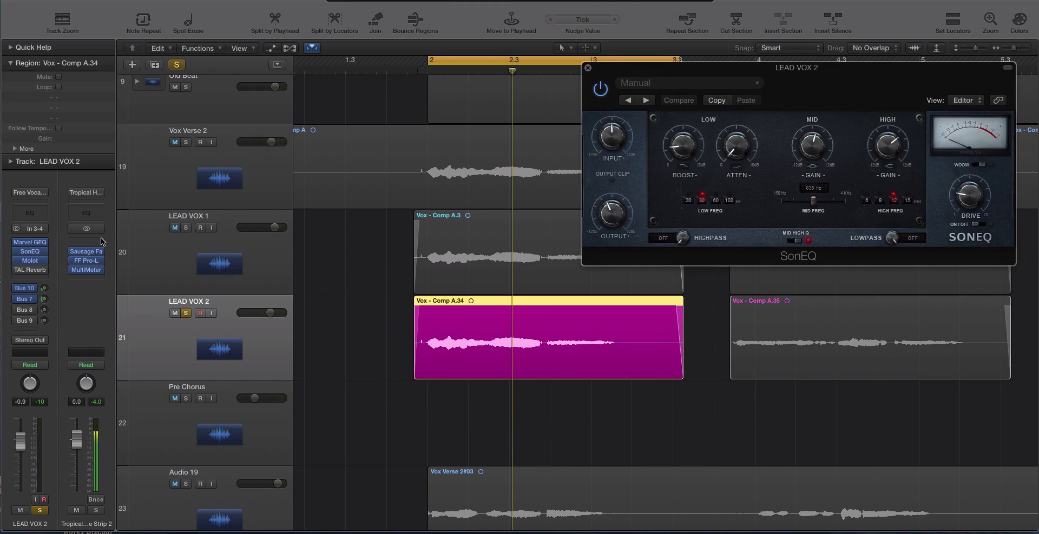
Reopen Marvel GEQ on LEAD VOX 2 and arrange it side by side with SonEQ.
{"action": "left_click", "coordinate": [30, 246]}
{"action": "left_click_drag", "start_coordinate": [442, 131], "coordinate": [366, 47]}
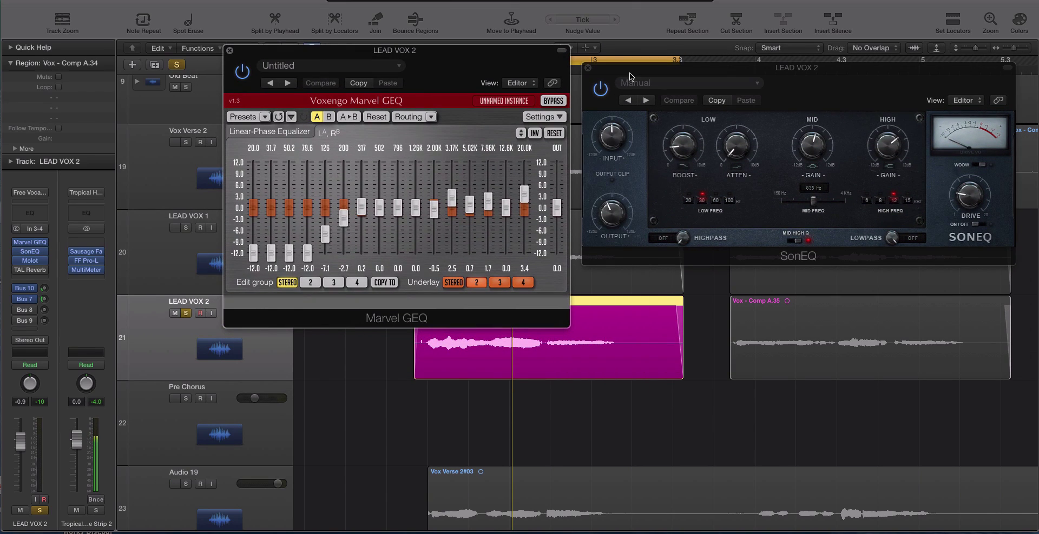
{"action": "left_click_drag", "start_coordinate": [629, 73], "coordinate": [622, 65]}
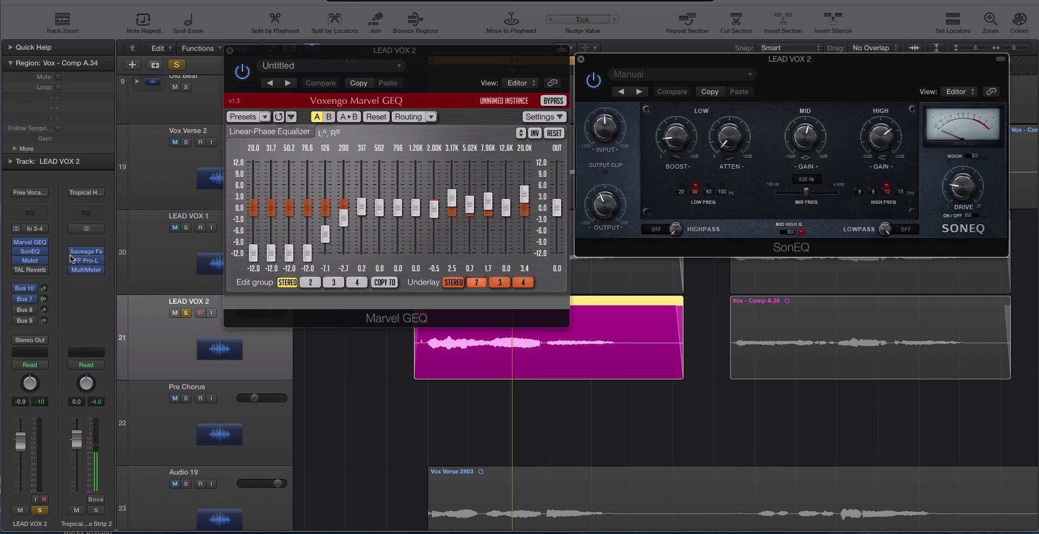
Open the Molot compressor on LEAD VOX 2 and place it in front of Marvel GEQ, beside SonEQ.
{"action": "left_click", "coordinate": [30, 264]}
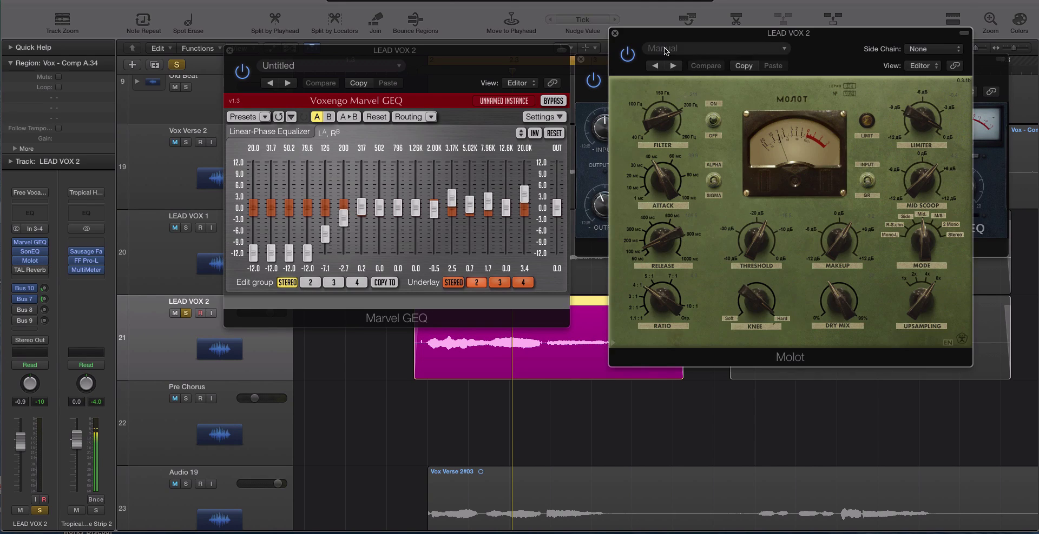
{"action": "left_click_drag", "start_coordinate": [664, 35], "coordinate": [344, 139]}
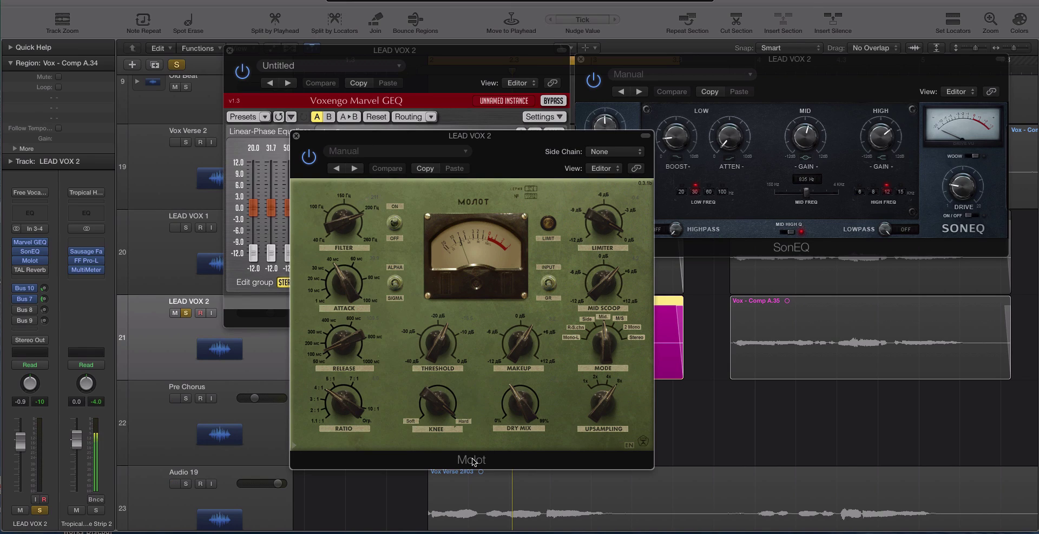
{"action": "left_click_drag", "start_coordinate": [392, 136], "coordinate": [331, 139]}
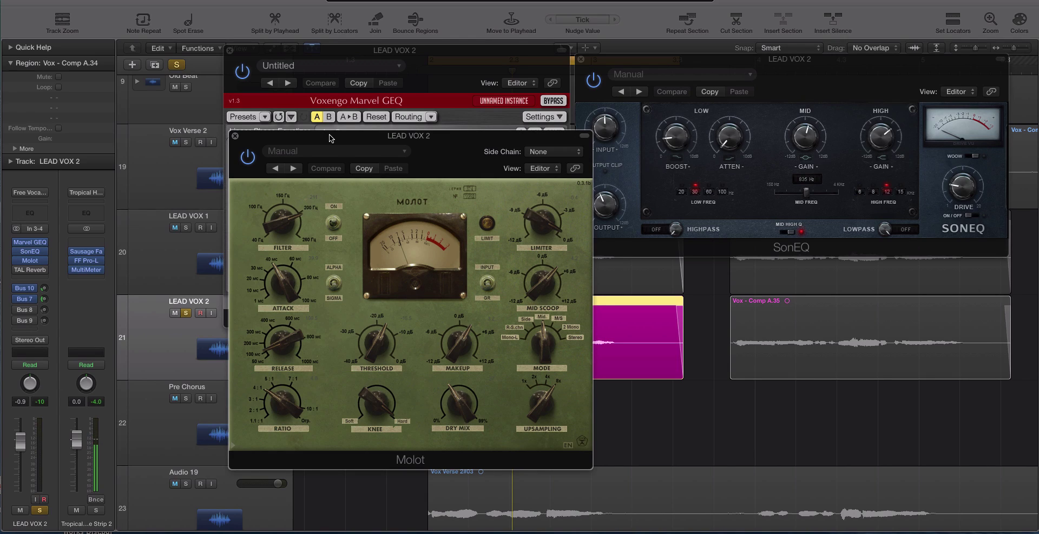
Open VC 76 on LEAD VOX 1 to compare it with Molot, and close VC 76.
{"action": "left_click", "coordinate": [156, 268]}
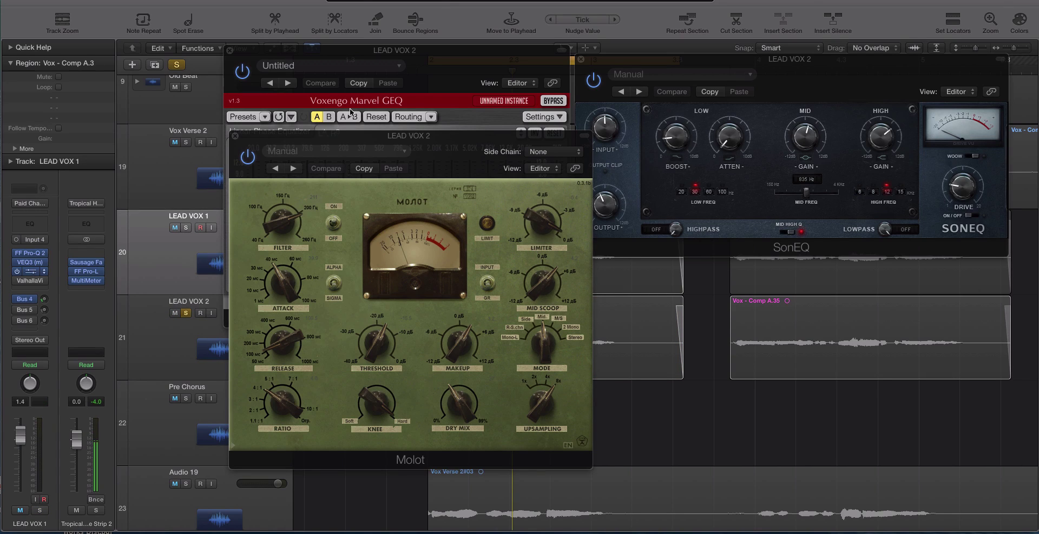
{"action": "left_click", "coordinate": [31, 271]}
{"action": "left_click_drag", "start_coordinate": [360, 135], "coordinate": [663, 176]}
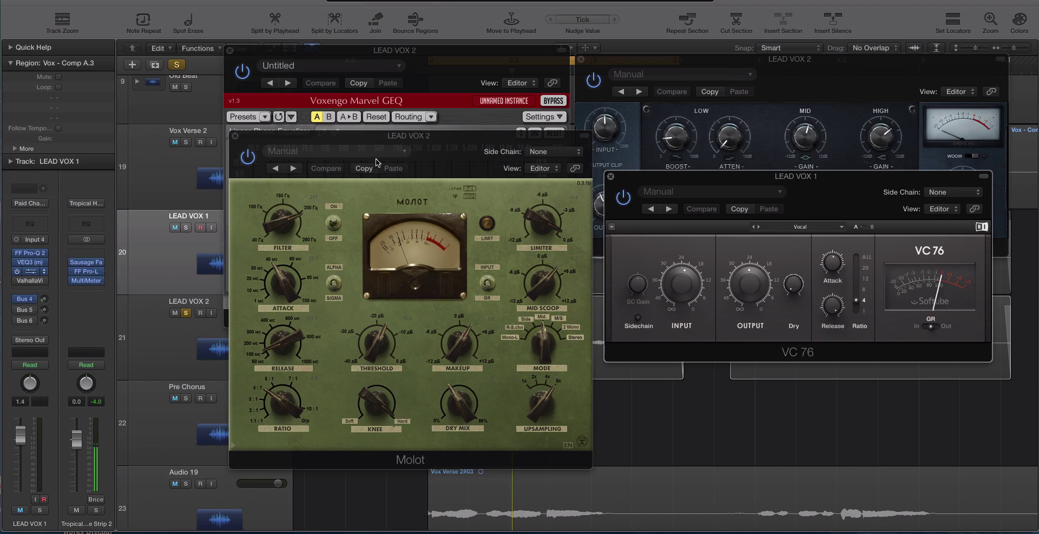
{"action": "left_click", "coordinate": [609, 176]}
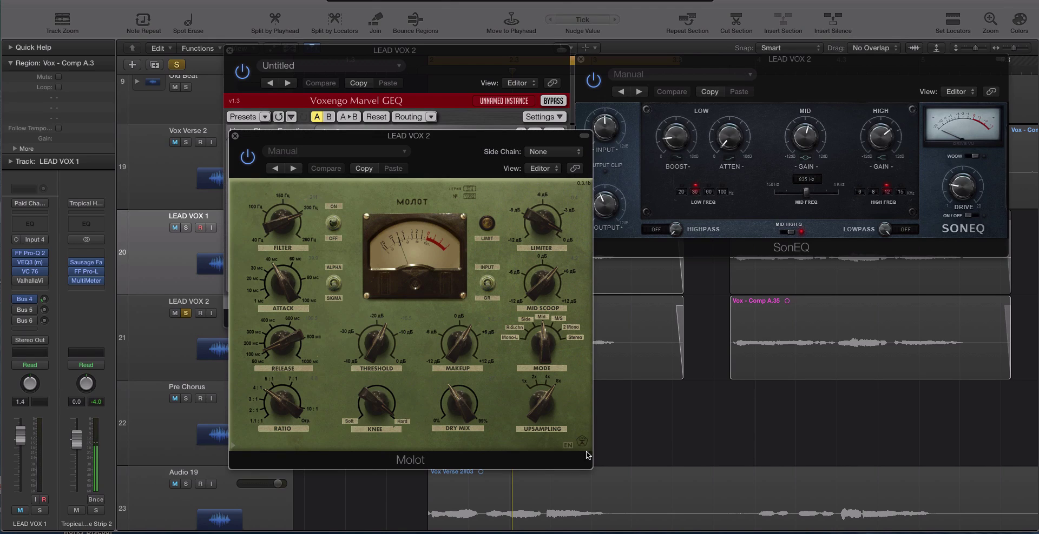
Switch Molot's interface labels to Russian and back to English.
{"action": "left_click", "coordinate": [568, 445]}
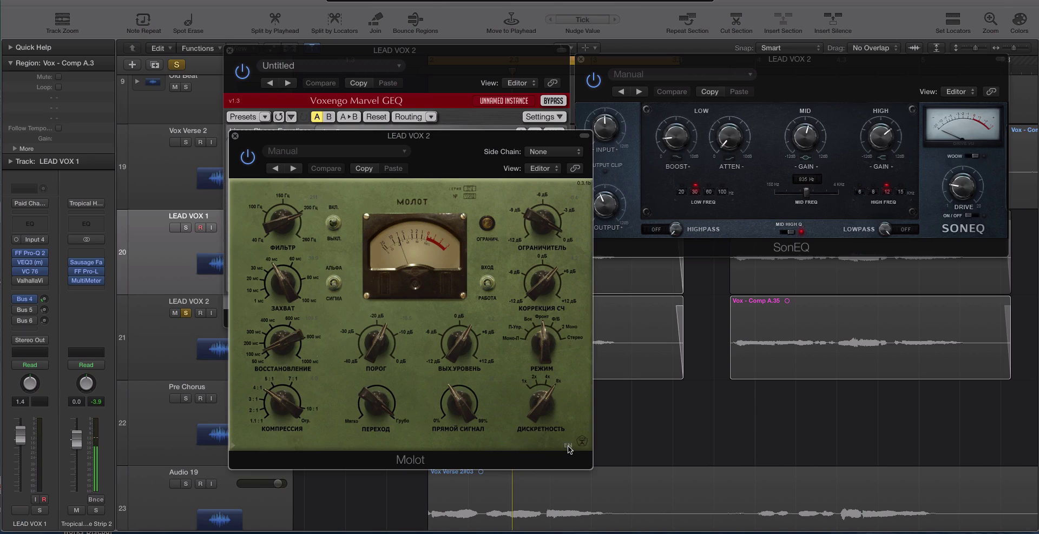
{"action": "left_click", "coordinate": [567, 447]}
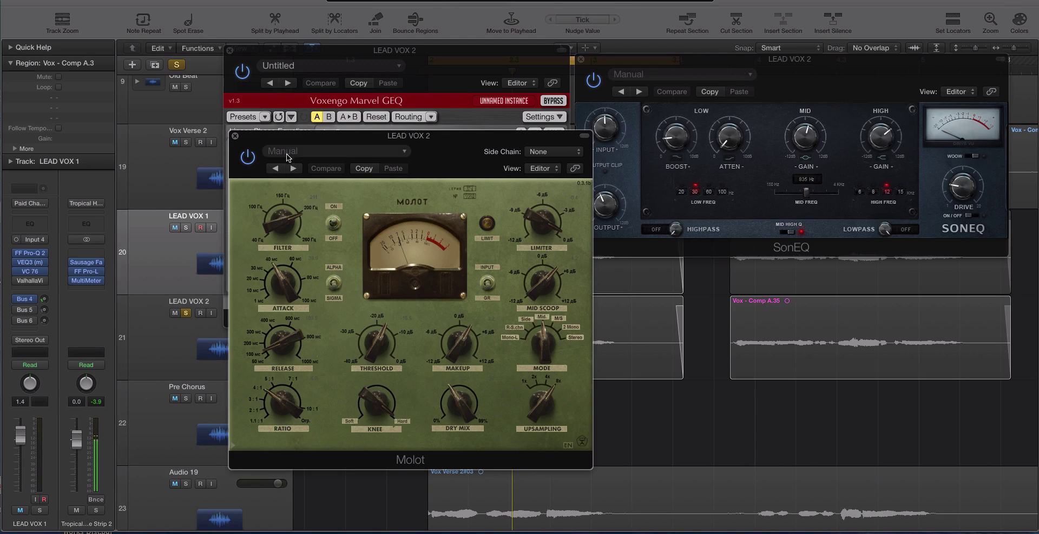
Reactivate TAL Reverb on LEAD VOX 2 and ValhallaVintageVerb on LEAD VOX 1, viewing the ValhallaVintageVerb settings before closing its window.
{"action": "left_click", "coordinate": [144, 307]}
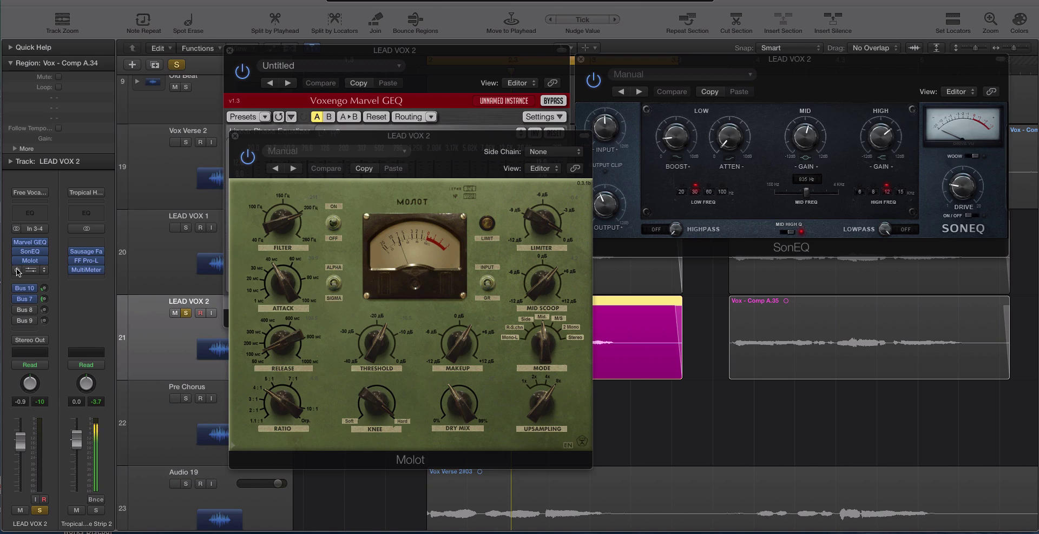
{"action": "left_click", "coordinate": [140, 257]}
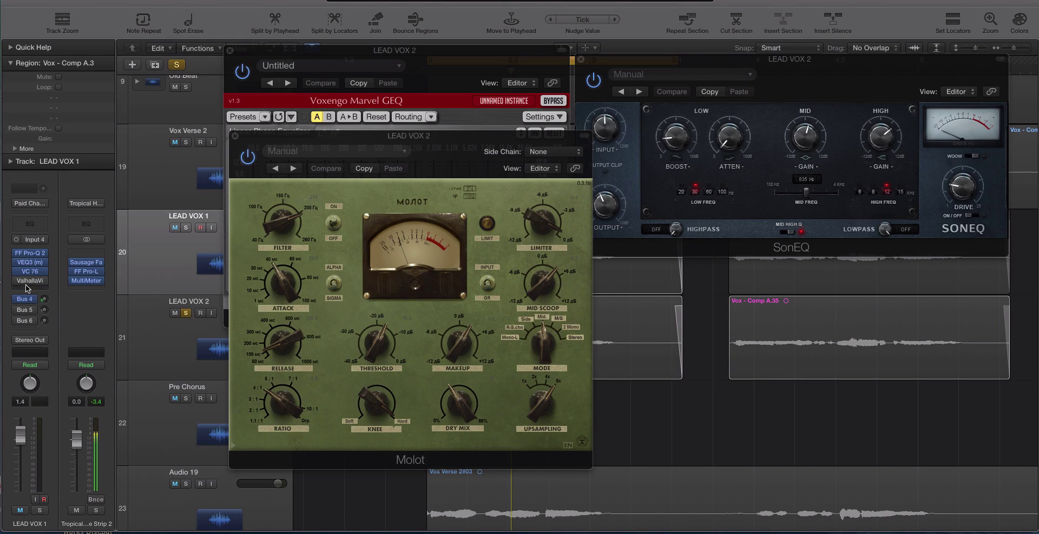
{"action": "left_click", "coordinate": [30, 281]}
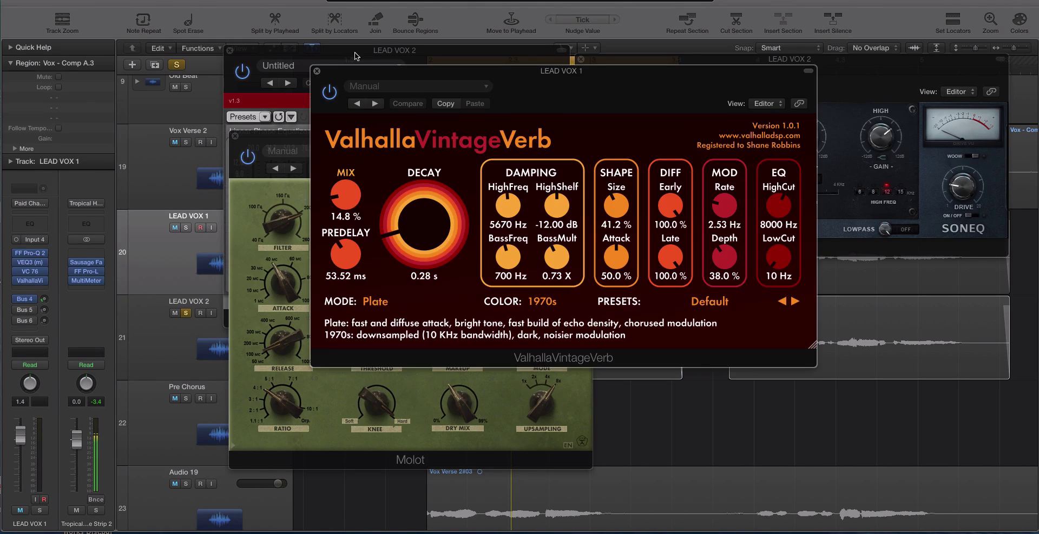
{"action": "left_click", "coordinate": [316, 72]}
Open TAL Reverb on LEAD VOX 2, place it below SonEQ, toggle its bypass, and re-enable the Bus 8 and Bus 9 sends.
{"action": "left_click", "coordinate": [162, 328]}
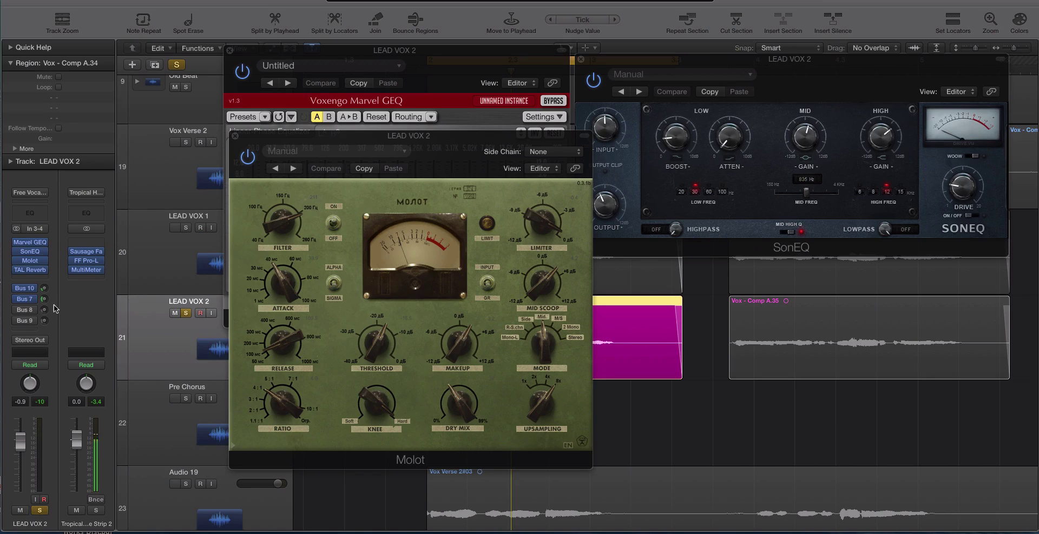
{"action": "left_click", "coordinate": [30, 271]}
{"action": "left_click_drag", "start_coordinate": [475, 43], "coordinate": [629, 247]}
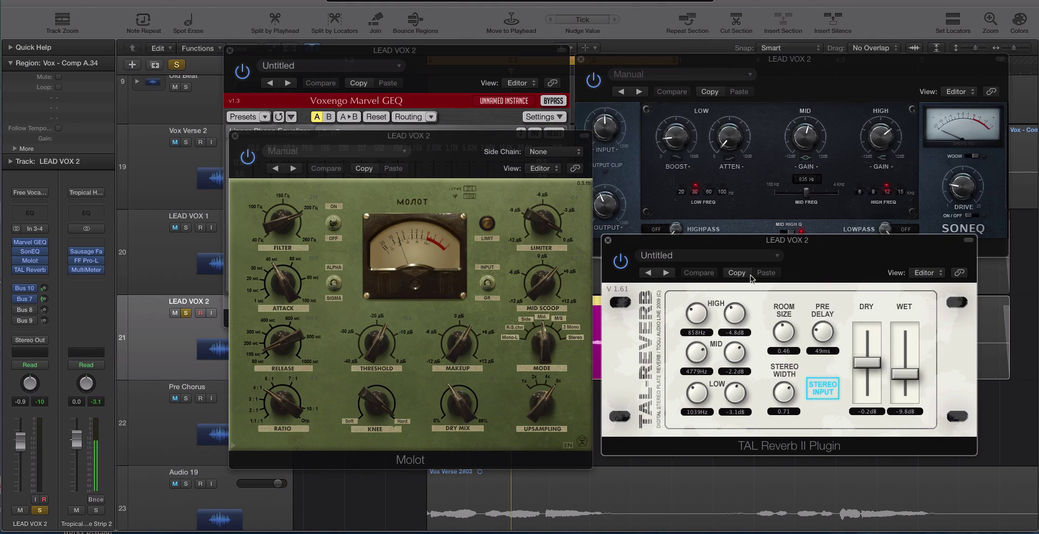
{"action": "left_click", "coordinate": [621, 261]}
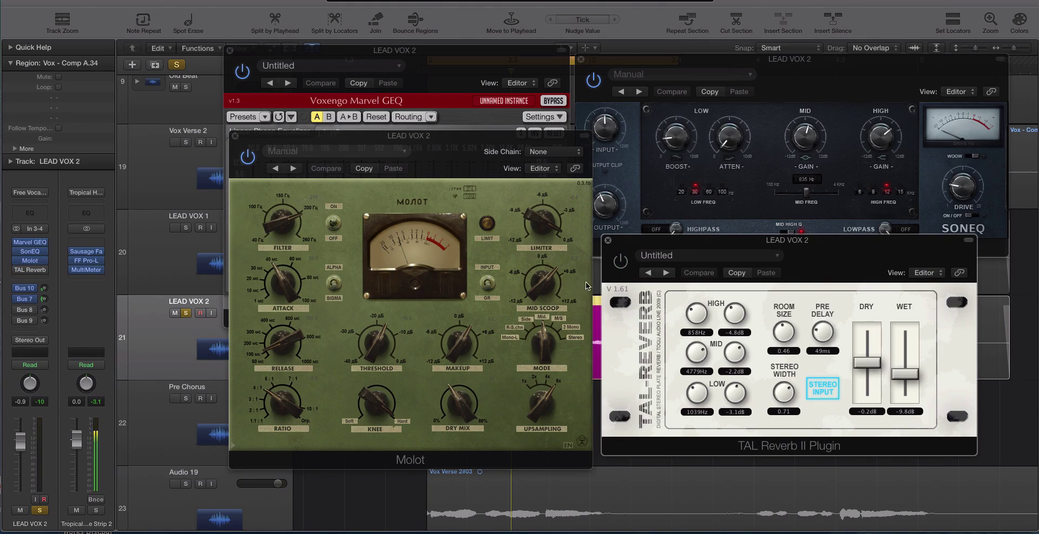
{"action": "left_click", "coordinate": [27, 290]}
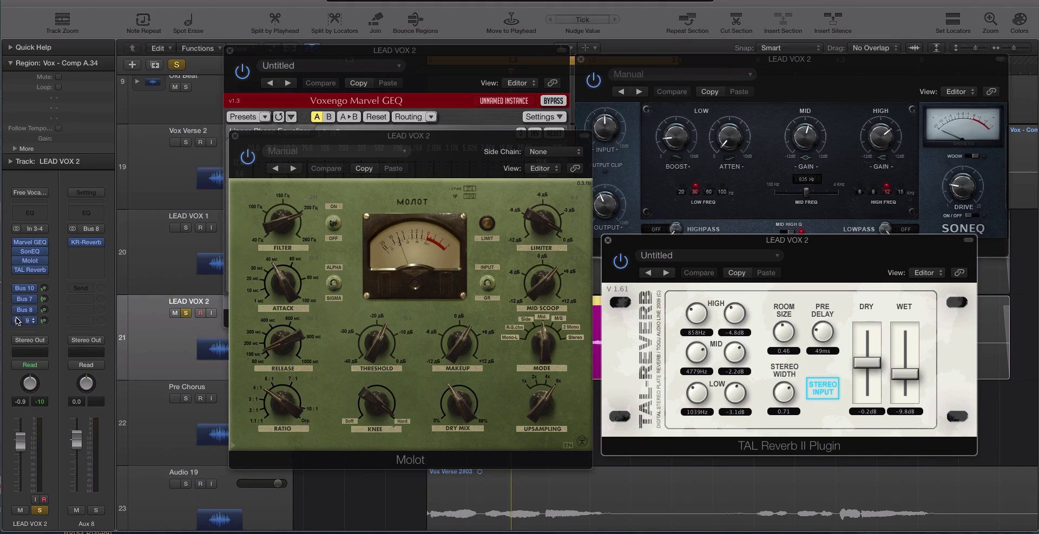
Open Rough Rider on the Bus 10 aux channel of LEAD VOX 2 and place it above Molot.
{"action": "left_click", "coordinate": [28, 291]}
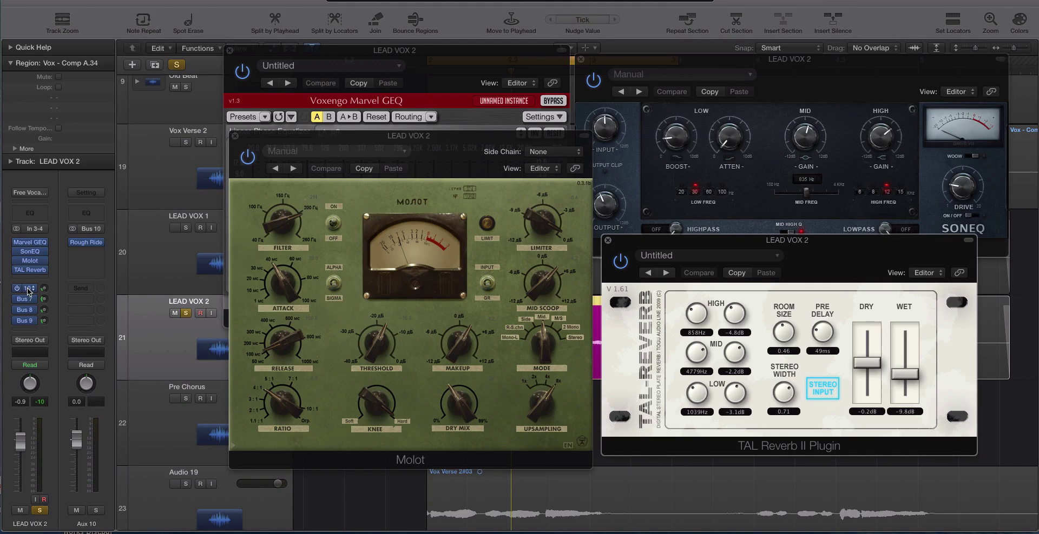
{"action": "left_click", "coordinate": [86, 243]}
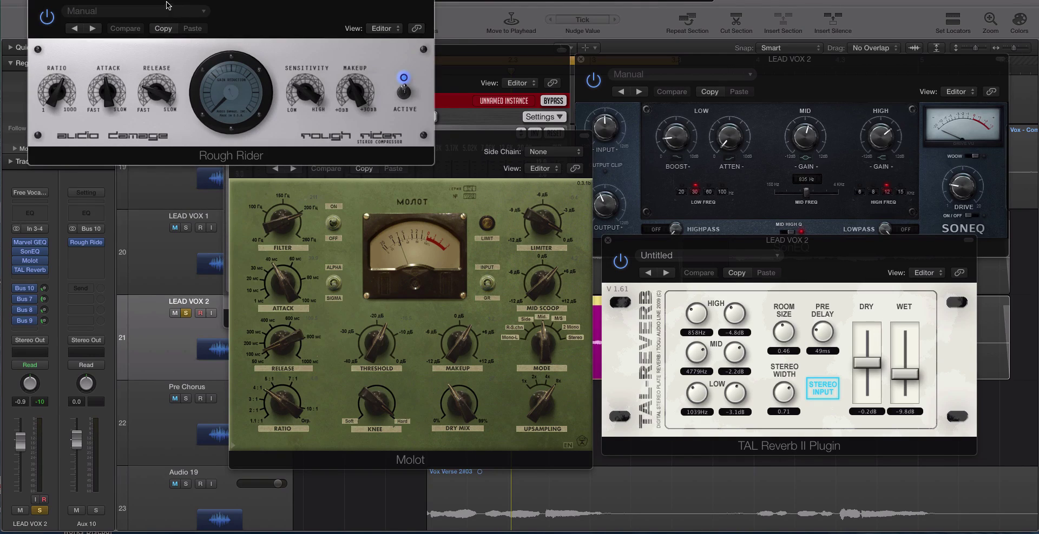
{"action": "left_click_drag", "start_coordinate": [168, 6], "coordinate": [316, 0]}
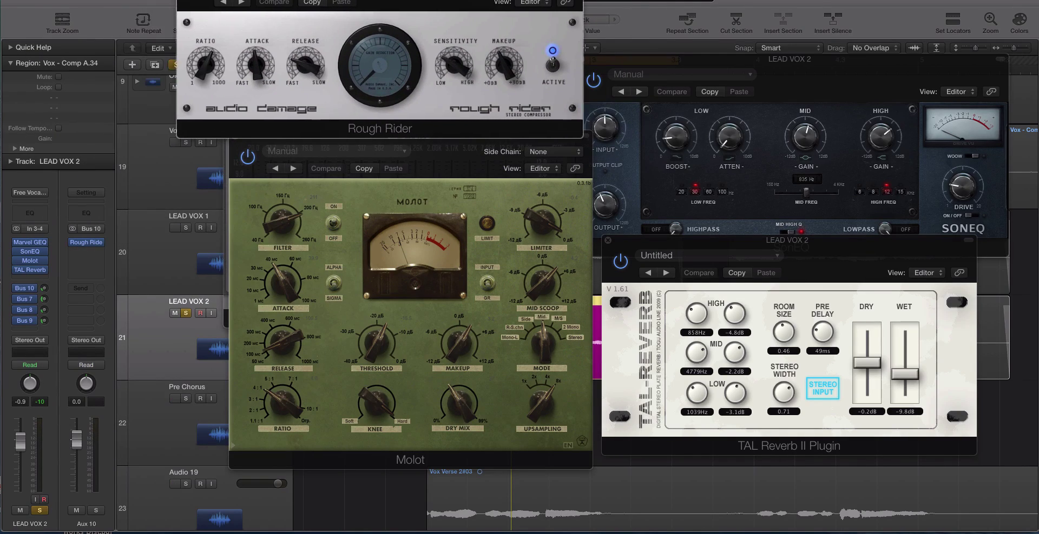
{"action": "left_click", "coordinate": [292, 0]}
Rearrange the SonEQ, TAL Reverb and Molot windows so that their controls are unobstructed.
{"action": "left_click", "coordinate": [602, 47]}
{"action": "left_click_drag", "start_coordinate": [614, 60], "coordinate": [638, 35]}
{"action": "left_click_drag", "start_coordinate": [639, 241], "coordinate": [645, 241]}
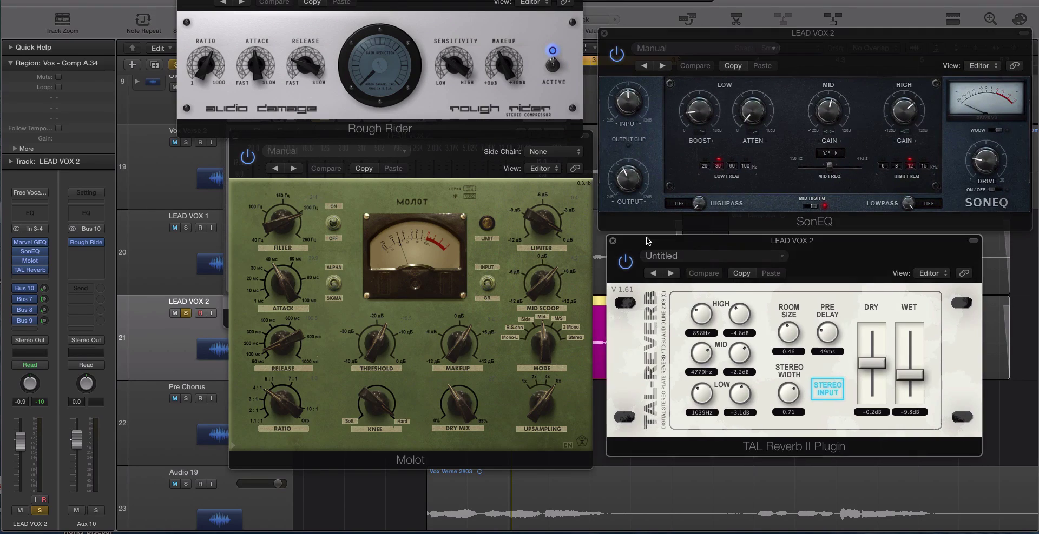
{"action": "left_click_drag", "start_coordinate": [441, 148], "coordinate": [384, 169]}
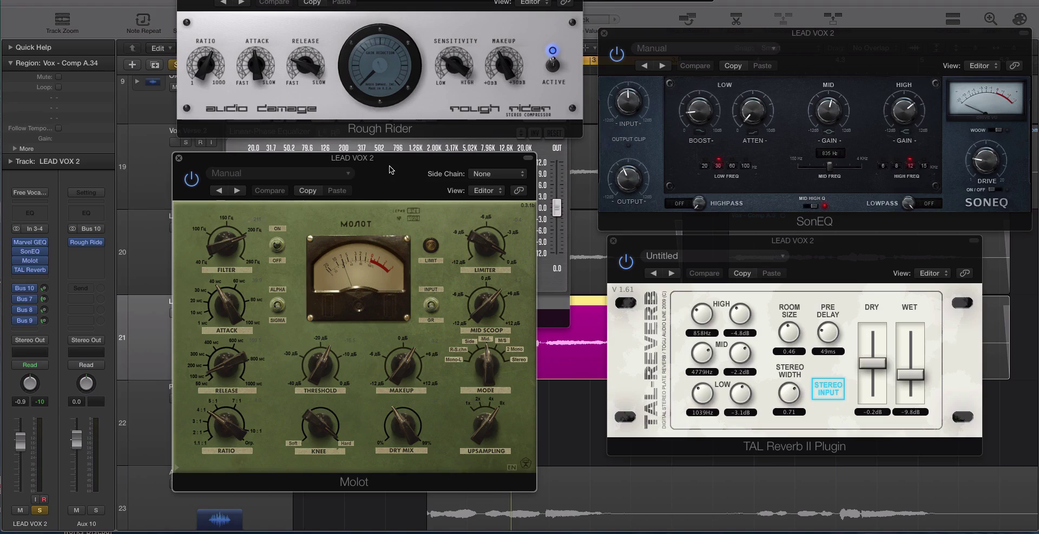
Open TDR VOS SlickEQ on the Bus 7 aux channel fed by LEAD VOX 2.
{"action": "left_click", "coordinate": [26, 300]}
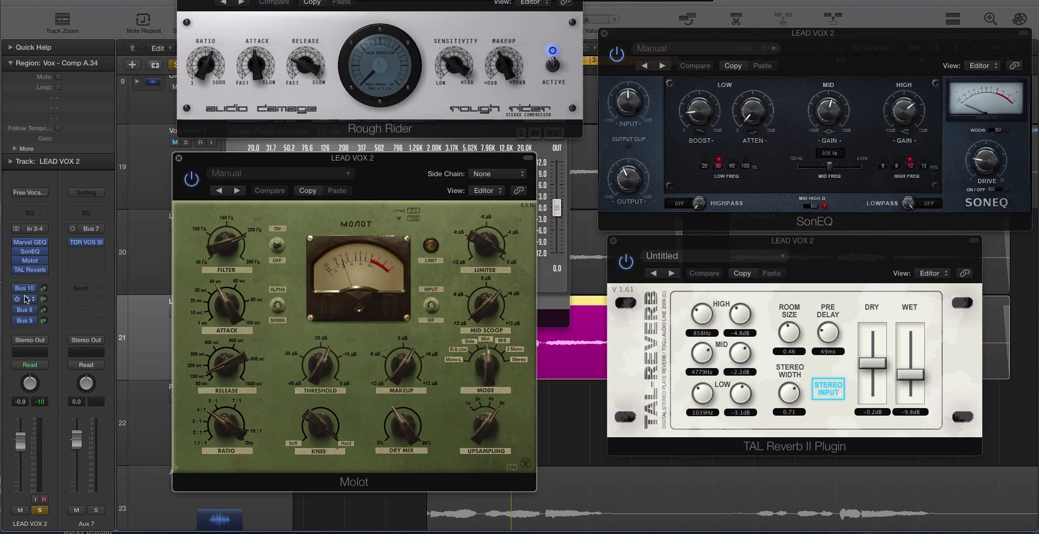
{"action": "left_click", "coordinate": [89, 244]}
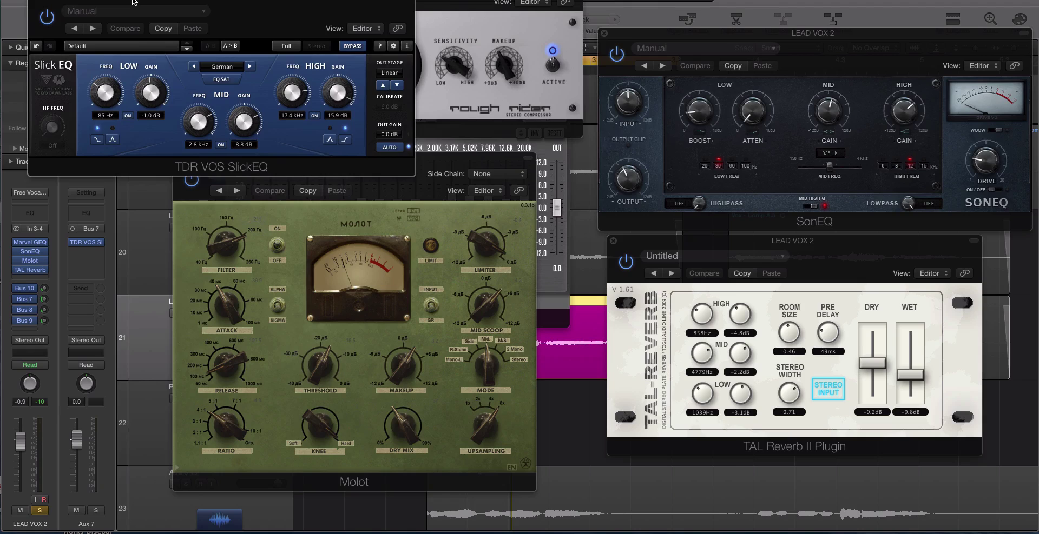
Move the TDR VOS SlickEQ window below SonEQ so that it overlaps TAL Reverb.
{"action": "left_click_drag", "start_coordinate": [132, 1], "coordinate": [277, 0]}
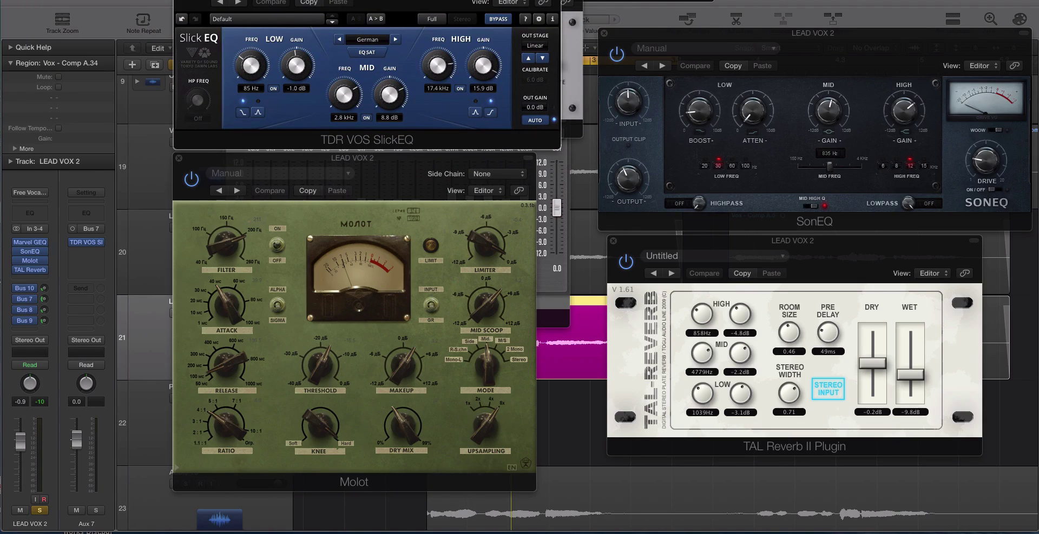
{"action": "left_click_drag", "start_coordinate": [365, 0], "coordinate": [731, 238]}
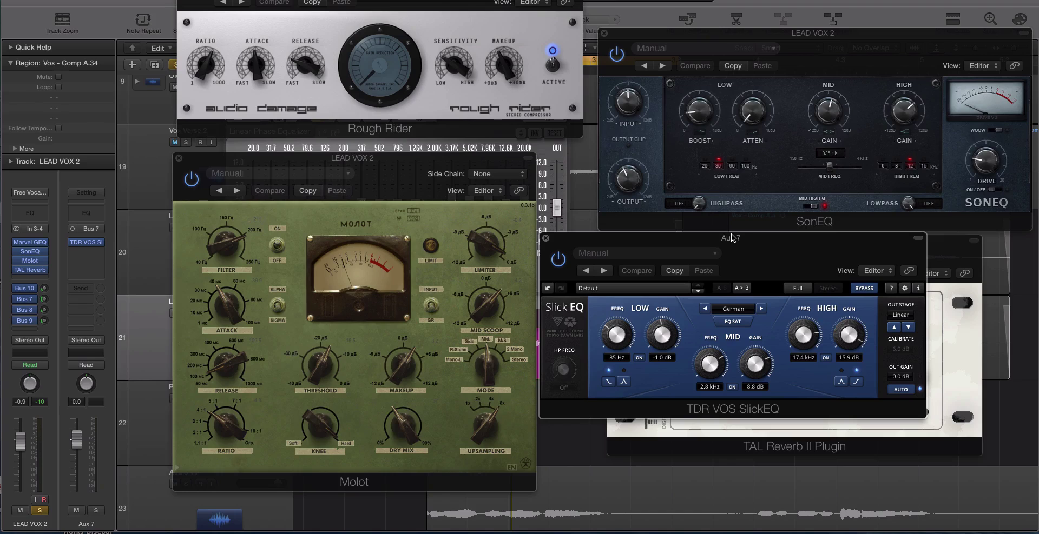
Try SlickEQ's American, British, German and Soviet EQ models, and restore the original settings with Compare.
{"action": "left_click", "coordinate": [704, 309]}
{"action": "left_click", "coordinate": [704, 310]}
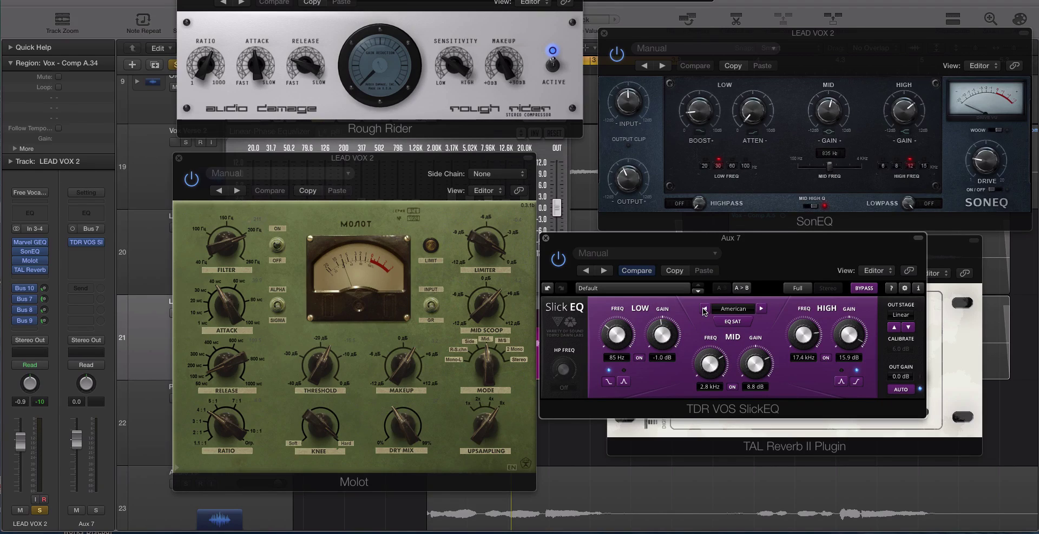
{"action": "left_click", "coordinate": [758, 310]}
{"action": "left_click", "coordinate": [758, 310]}
{"action": "left_click", "coordinate": [758, 309]}
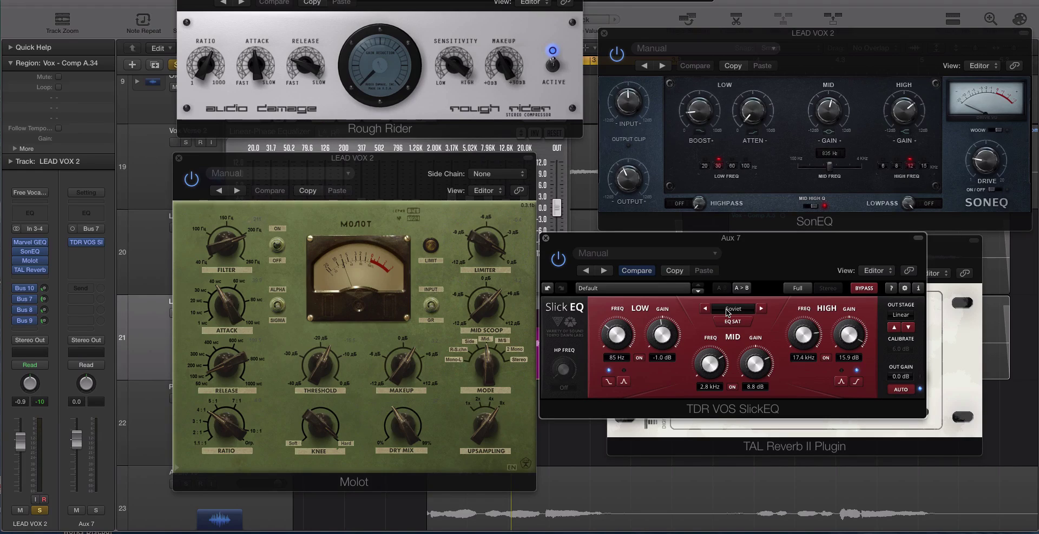
{"action": "left_click", "coordinate": [705, 309]}
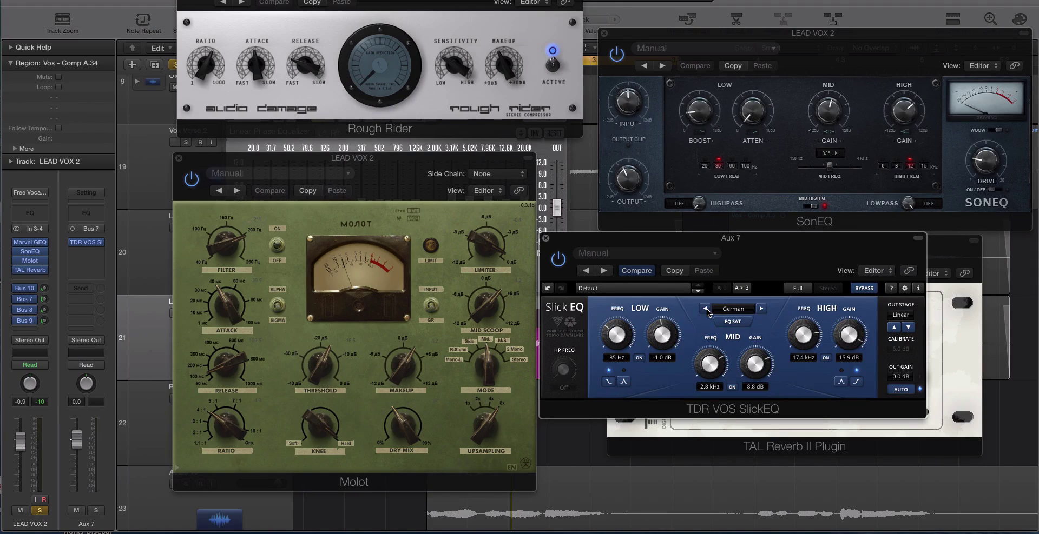
{"action": "left_click", "coordinate": [707, 309]}
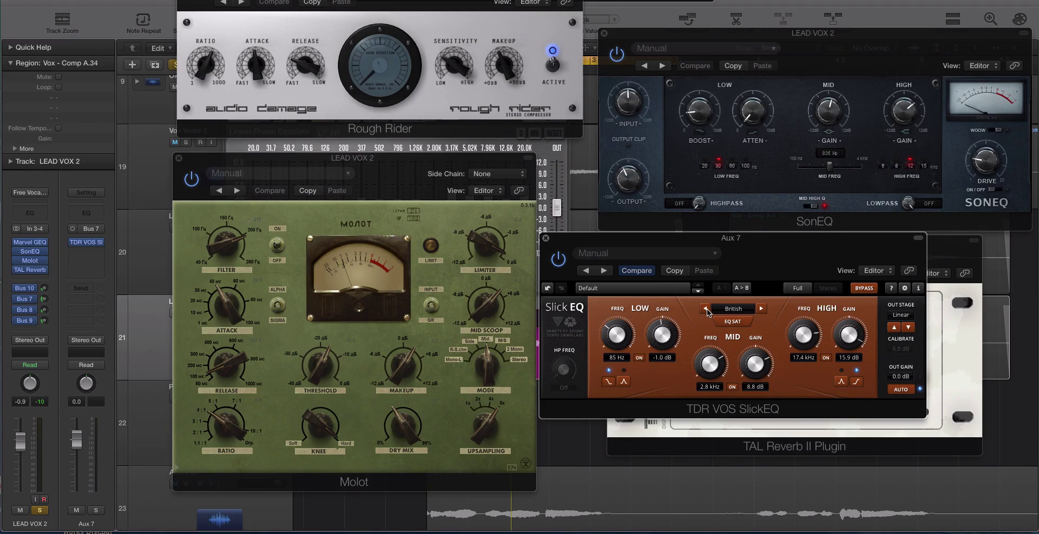
{"action": "left_click", "coordinate": [706, 309]}
{"action": "left_click", "coordinate": [761, 309]}
{"action": "left_click", "coordinate": [762, 309]}
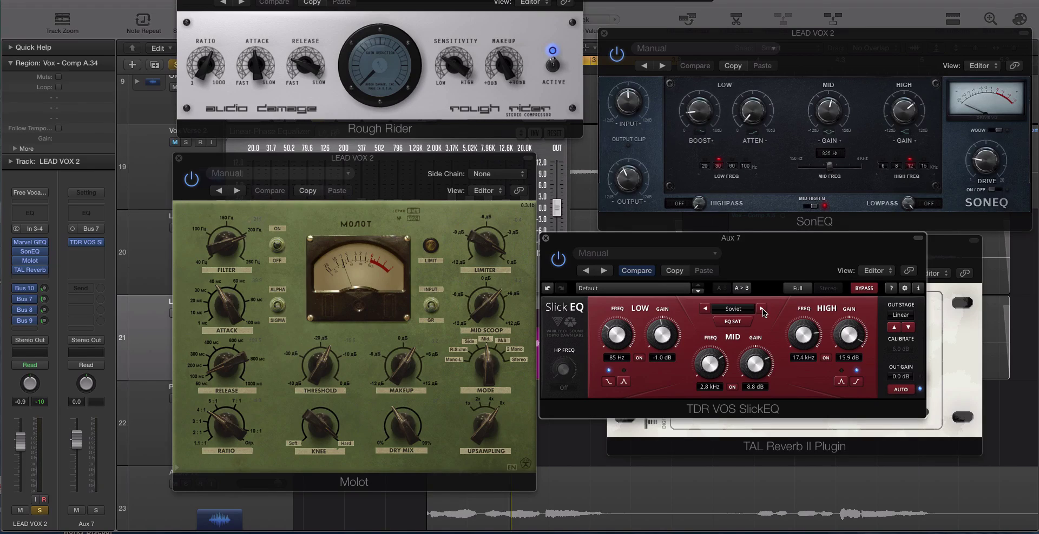
{"action": "mouse_move", "coordinate": [803, 335]}
{"action": "left_mouse_down"}
{"action": "mouse_move", "coordinate": [803, 319]}
{"action": "mouse_move", "coordinate": [810, 341]}
{"action": "left_mouse_up"}
{"action": "left_click", "coordinate": [648, 272]}
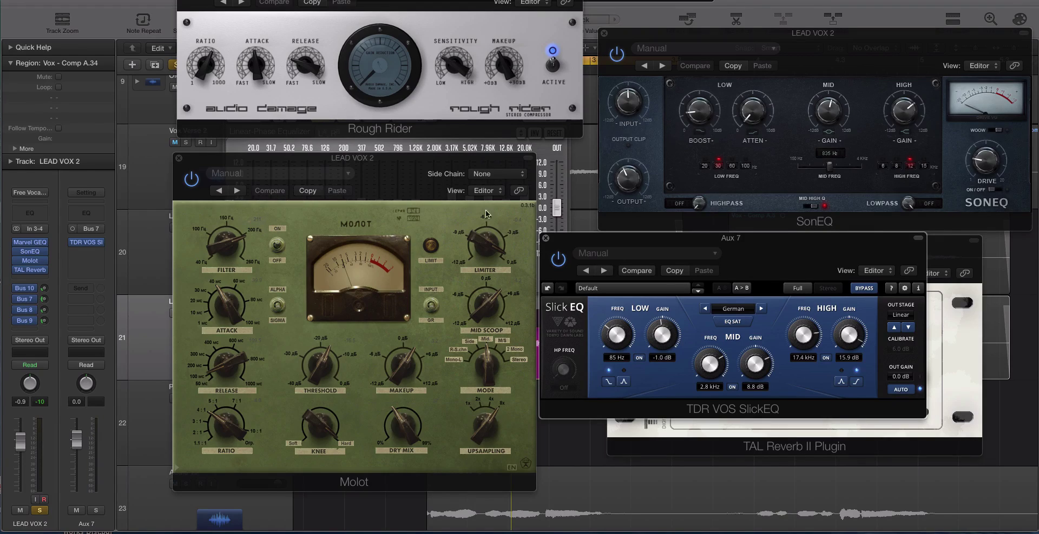
Open KR-Reverb FS on the Bus 8 aux channel, bring it beside Molot for review, and close it.
{"action": "left_click", "coordinate": [31, 311]}
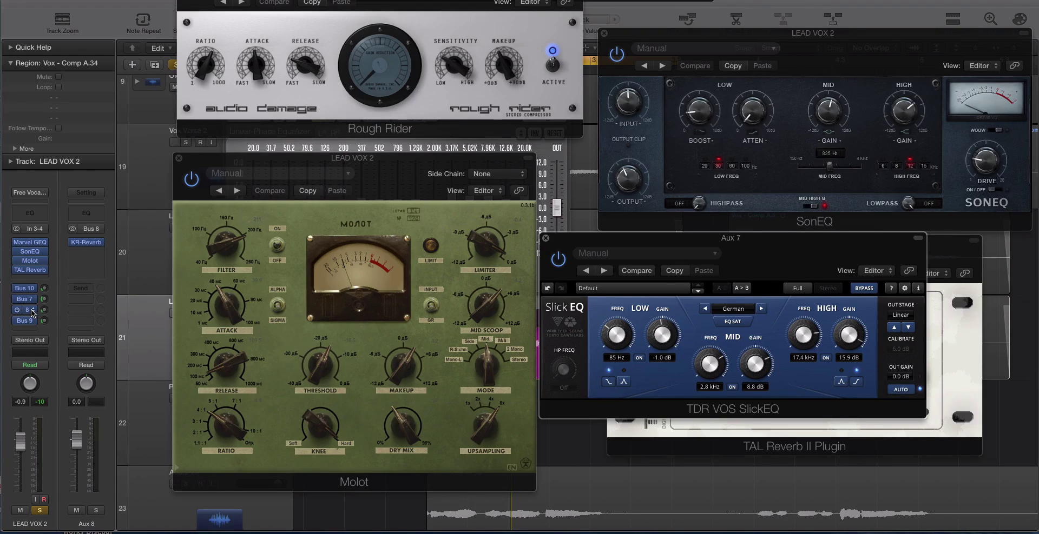
{"action": "left_click", "coordinate": [88, 242]}
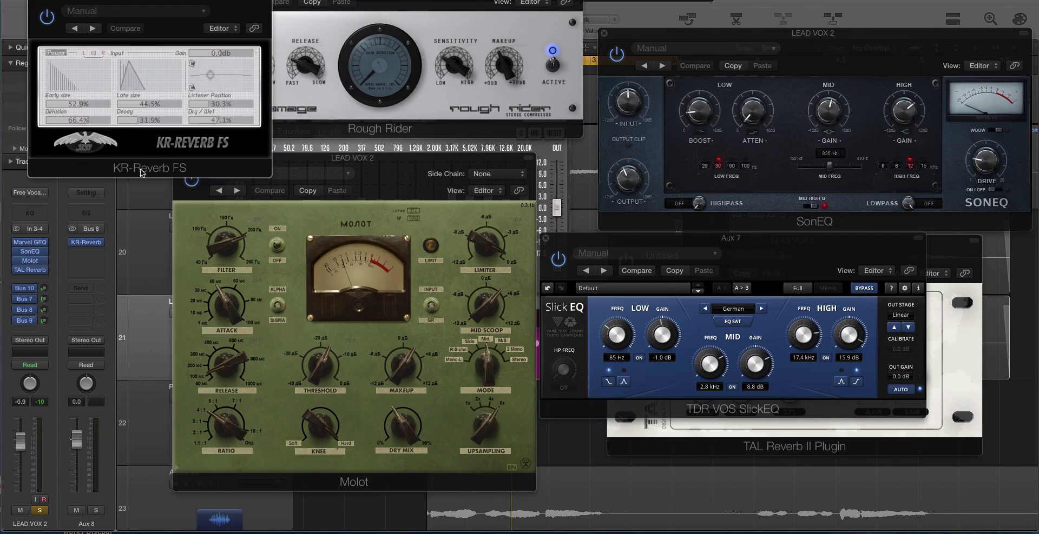
{"action": "left_click_drag", "start_coordinate": [141, 172], "coordinate": [509, 340]}
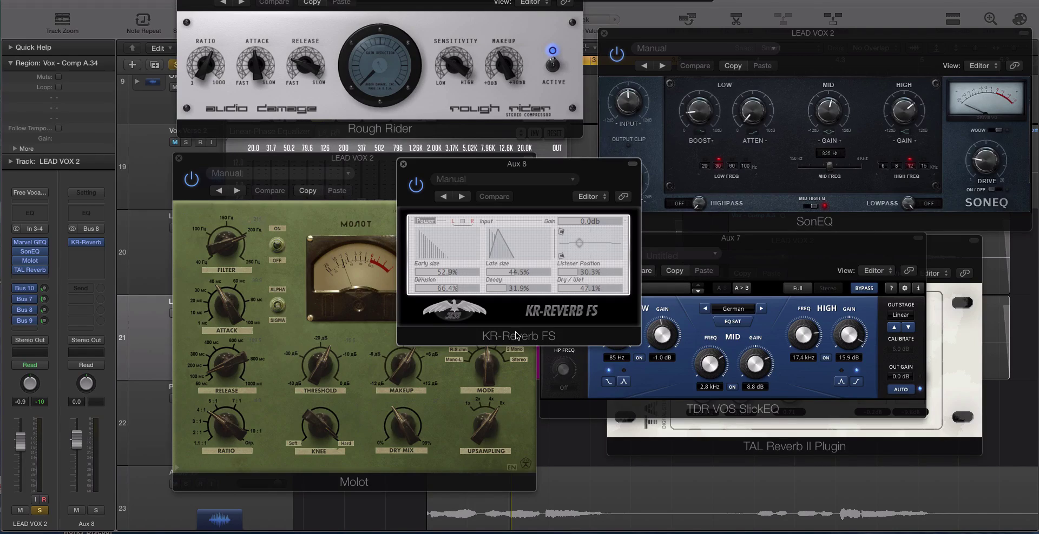
{"action": "left_click", "coordinate": [463, 313]}
{"action": "left_click", "coordinate": [403, 164]}
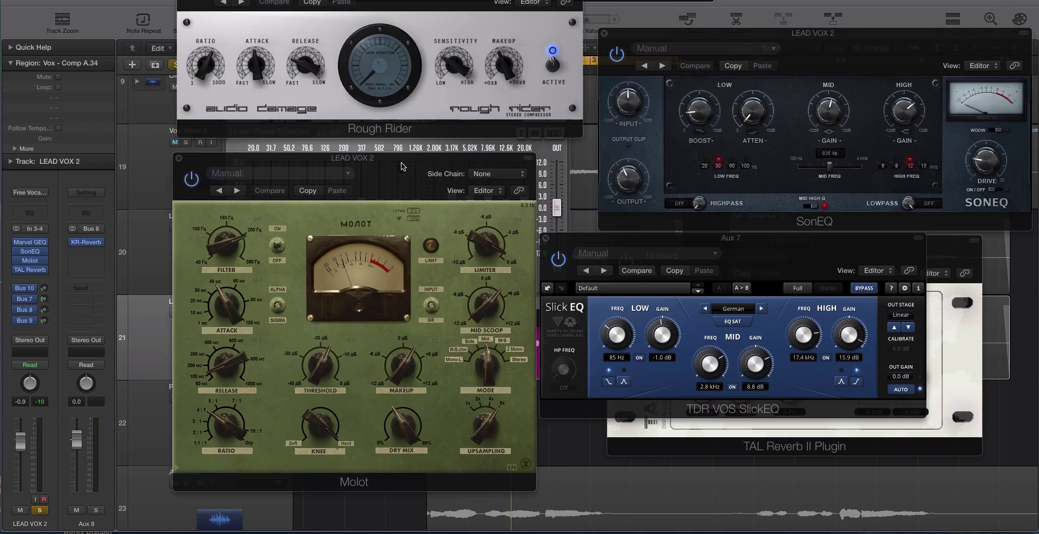
Open SC Delay on the Bus 9 aux channel, install its update, and close and reopen the plug-in.
{"action": "left_click", "coordinate": [24, 321]}
{"action": "left_click", "coordinate": [87, 243]}
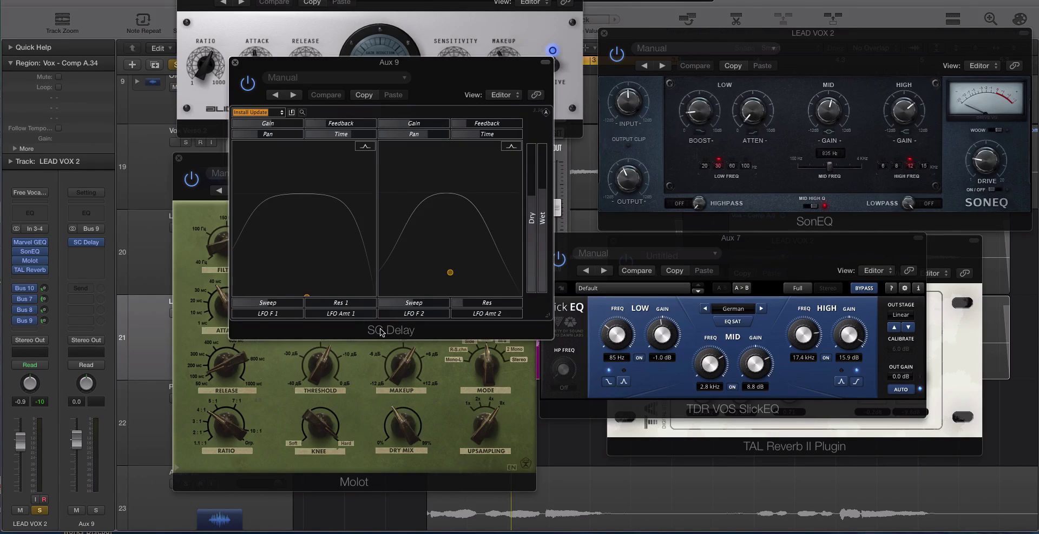
{"action": "left_click", "coordinate": [258, 112]}
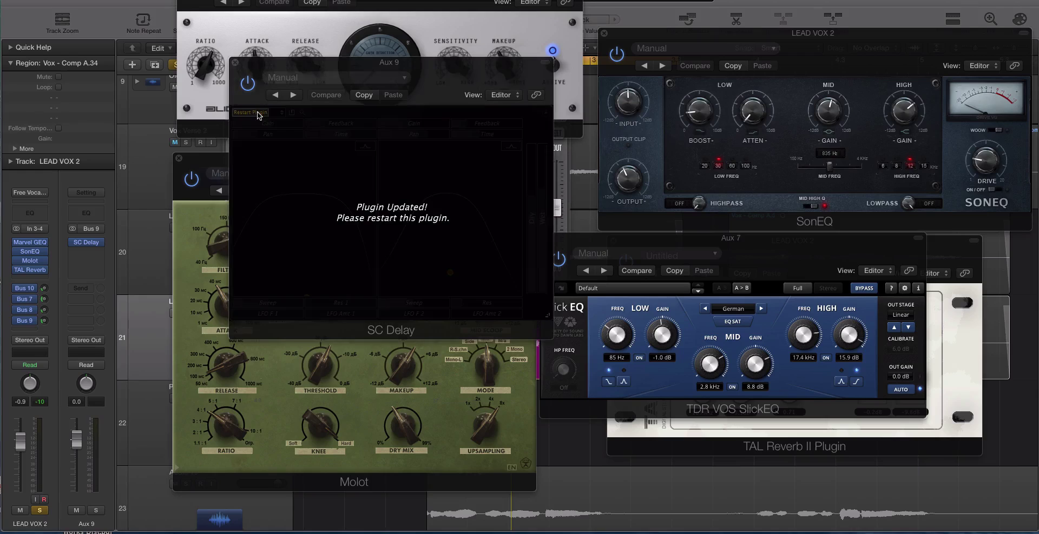
{"action": "left_click", "coordinate": [235, 62]}
{"action": "left_click", "coordinate": [86, 242]}
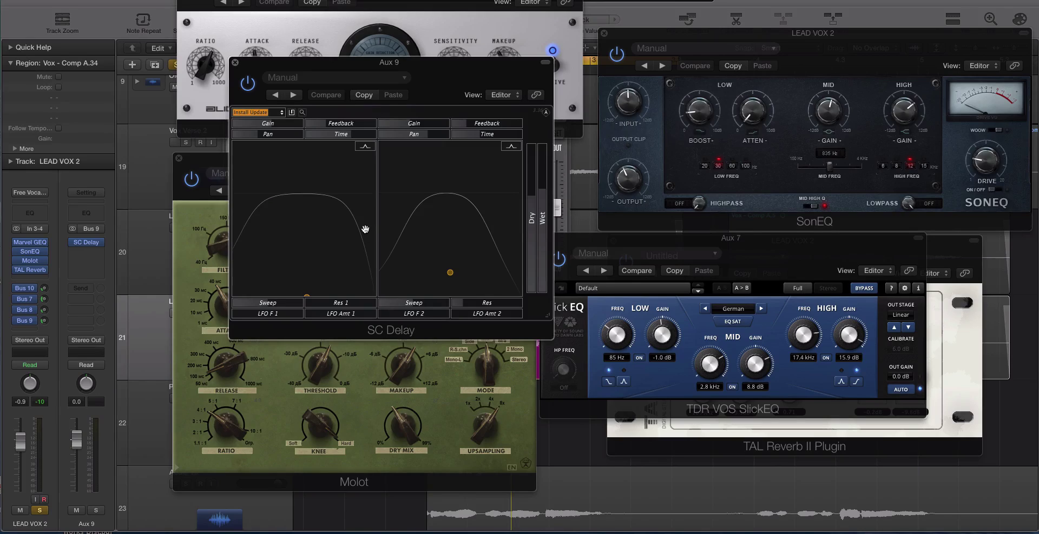
Play the lead vocal through SC Delay and point out its first Time control.
{"action": "key", "text": "space"}
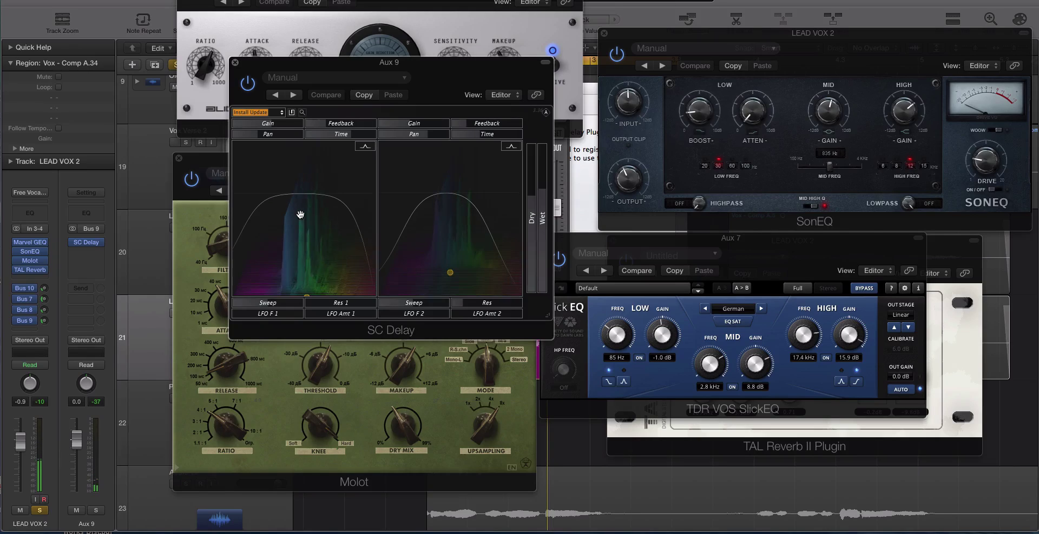
{"action": "key", "text": "ctrl+m"}
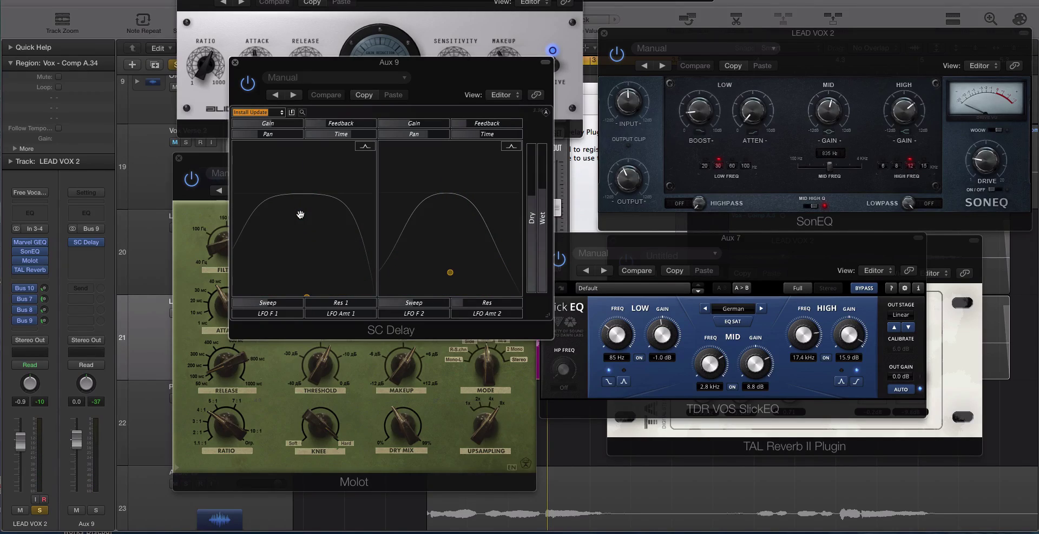
{"action": "key", "text": "ctrl+m"}
{"action": "key", "text": "ctrl+m"}
{"action": "left_click", "coordinate": [338, 136]}
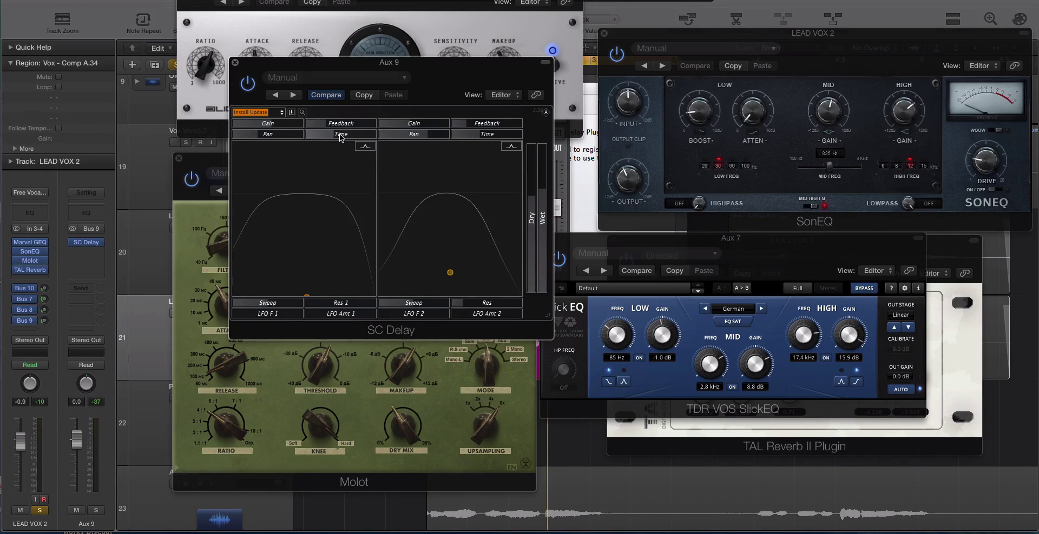
{"action": "key", "text": "ctrl+m"}
{"action": "key", "text": "space"}
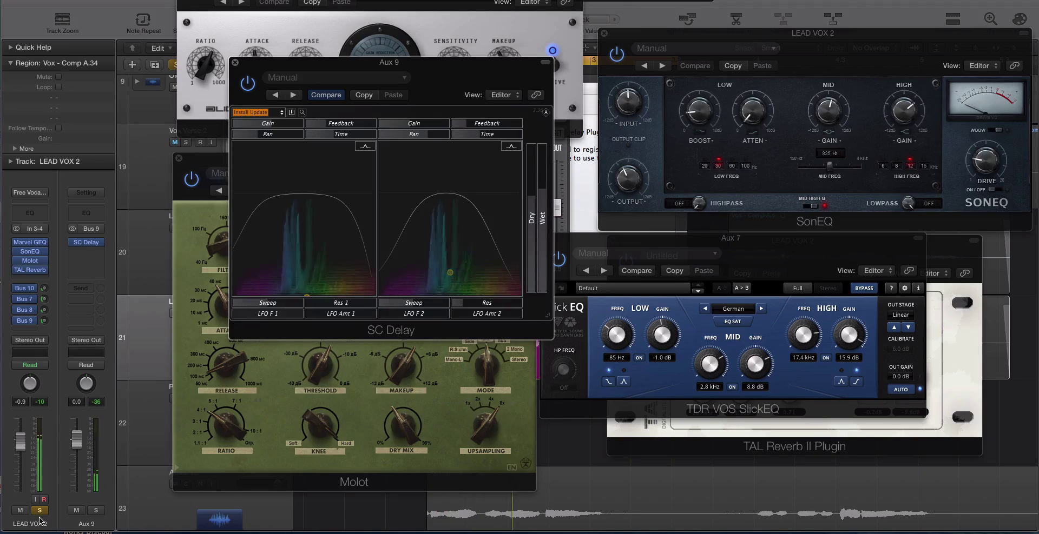
Solo Aux 9 without LEAD VOX 2, reshape SC Delay's first filter curve, and reposition the plug-in window.
{"action": "left_click", "coordinate": [96, 510]}
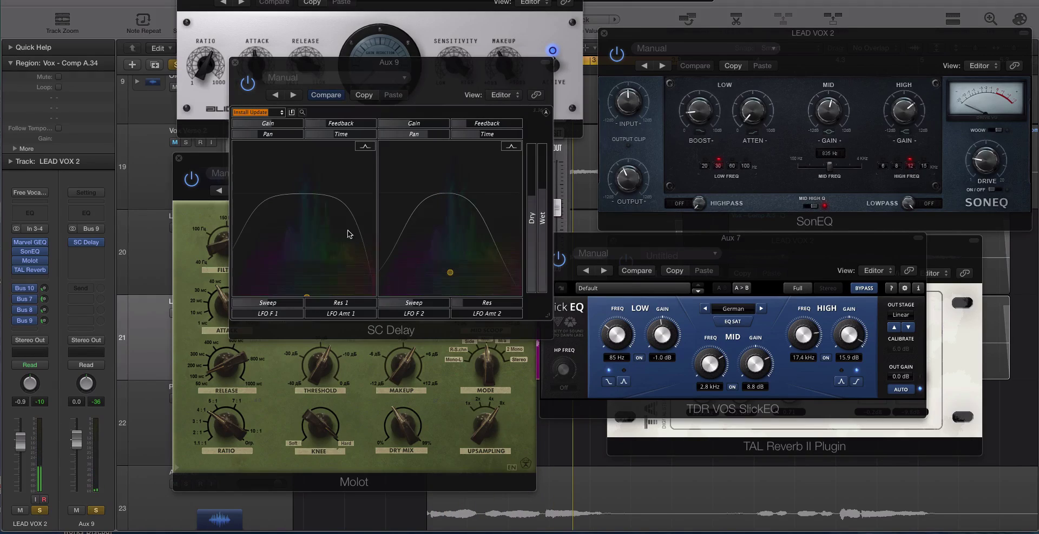
{"action": "left_click", "coordinate": [40, 510]}
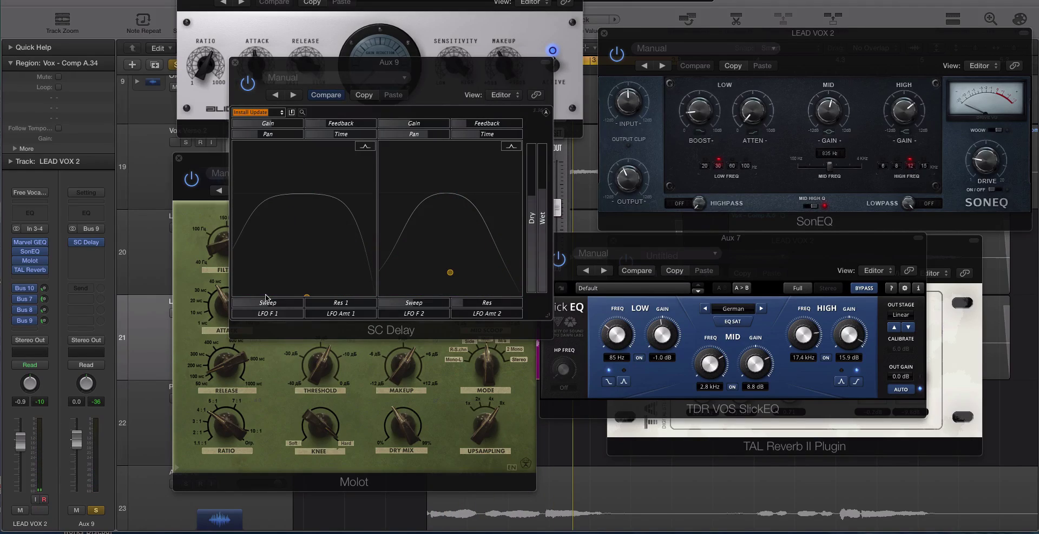
{"action": "left_click_drag", "start_coordinate": [266, 298], "coordinate": [293, 259]}
{"action": "mouse_move", "coordinate": [100, 514]}
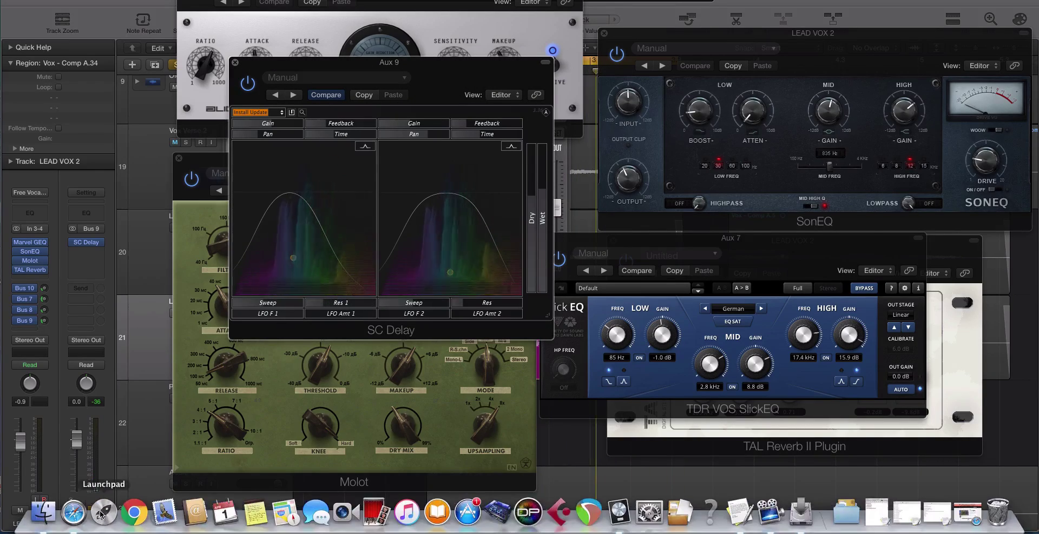
{"action": "left_click_drag", "start_coordinate": [249, 65], "coordinate": [317, 42]}
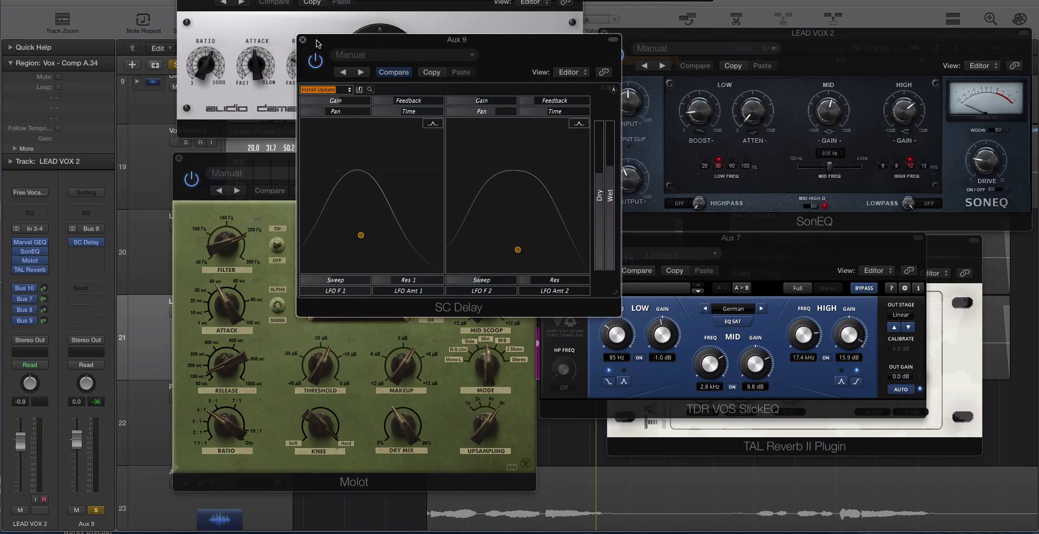
Close the open plug-in windows of LEAD VOX 2 and its aux channels.
{"action": "left_click", "coordinate": [246, 166]}
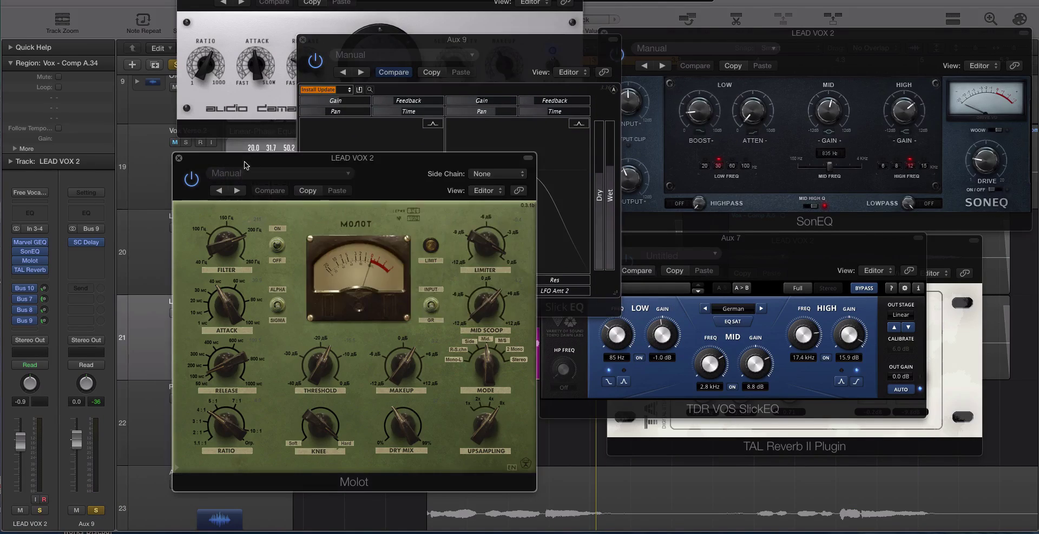
{"action": "left_click", "coordinate": [690, 248]}
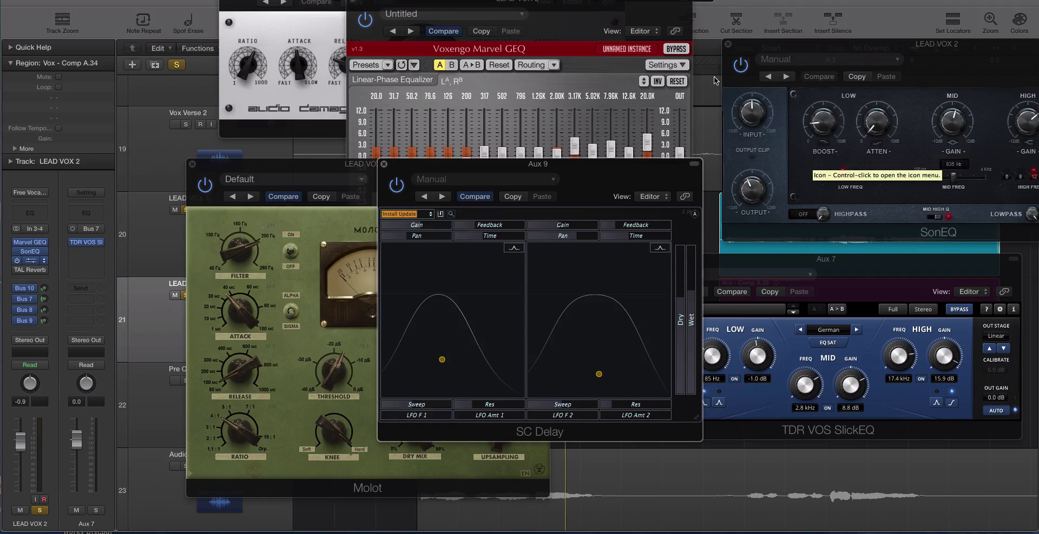
{"action": "key", "text": "super+w"}
{"action": "key", "text": "super+w"}
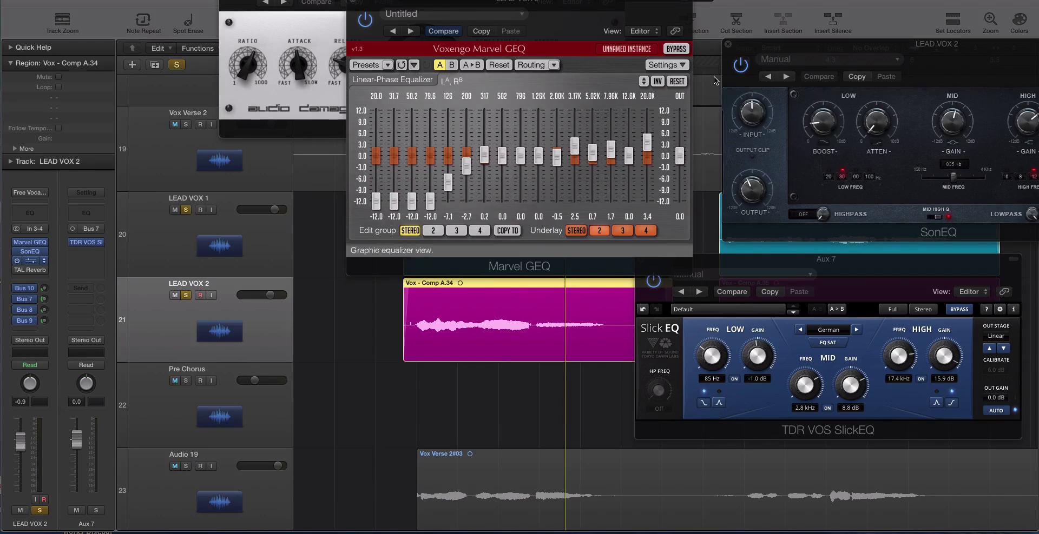
{"action": "left_click", "coordinate": [730, 44]}
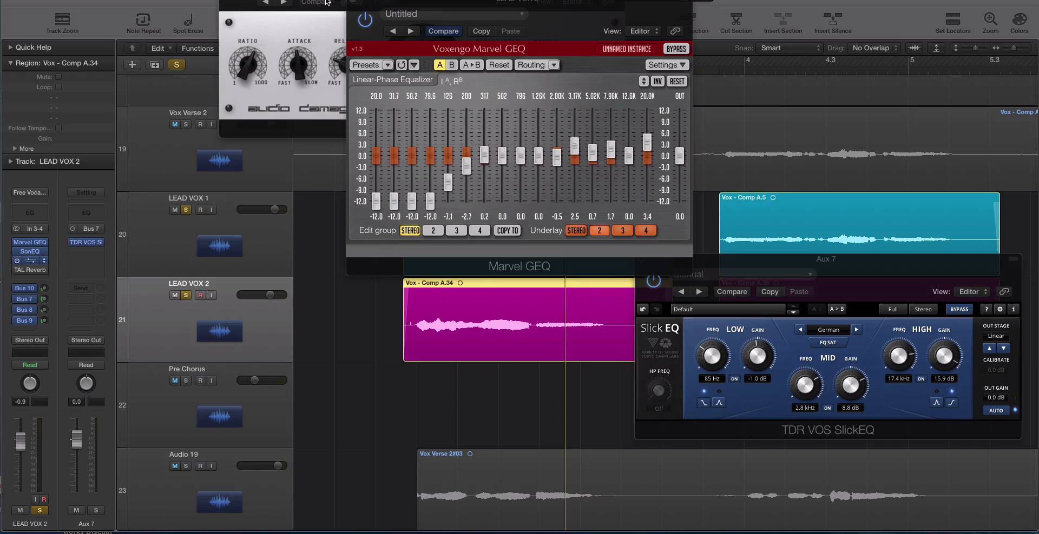
{"action": "left_click", "coordinate": [352, 2]}
{"action": "key", "text": "super+w"}
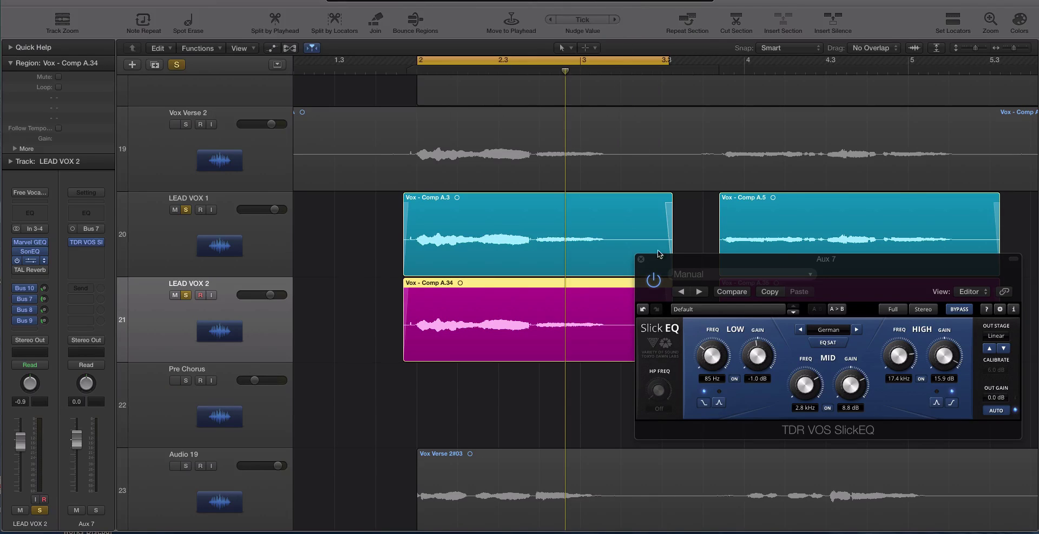
{"action": "left_click", "coordinate": [638, 259]}
Check the inserts and sends on LEAD VOX 1, and turn off the Bus 8 and Bus 9 sends on LEAD VOX 2.
{"action": "scroll", "coordinate": [290, 244], "scroll_direction": "right", "scroll_amount": 1}
{"action": "left_click", "coordinate": [283, 242]}
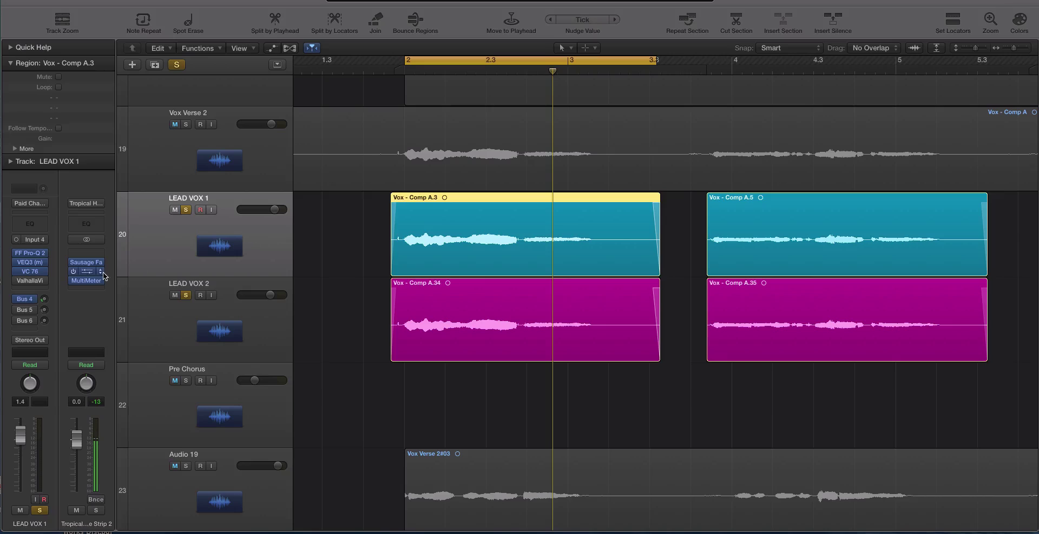
{"action": "mouse_move", "coordinate": [36, 283]}
{"action": "left_click", "coordinate": [252, 318]}
{"action": "left_click", "coordinate": [33, 293]}
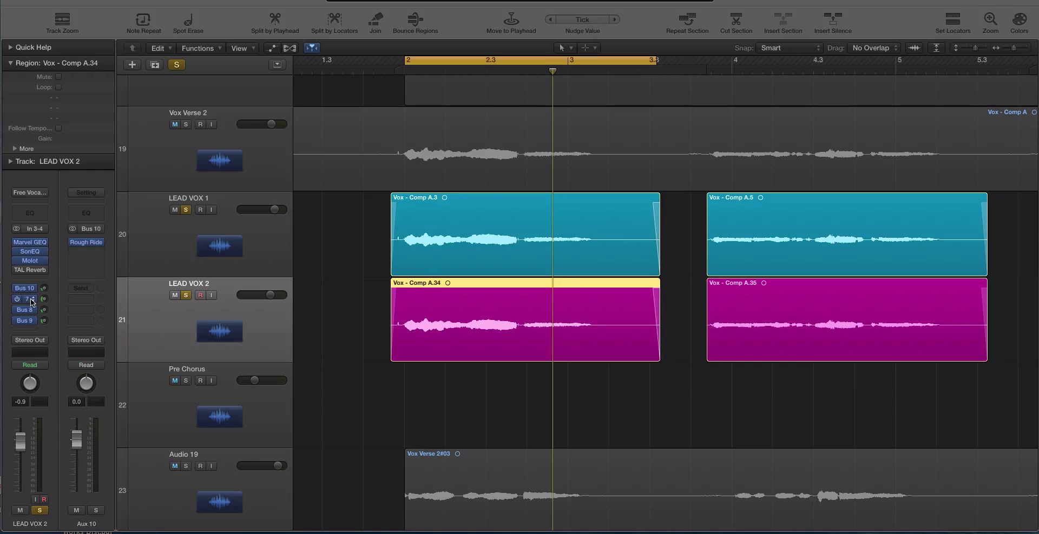
{"action": "left_click", "coordinate": [17, 310]}
{"action": "left_click", "coordinate": [25, 321]}
Select LEAD VOX 1 and review its Bus 4, Bus 5 and Bus 6 sends.
{"action": "left_click", "coordinate": [262, 261]}
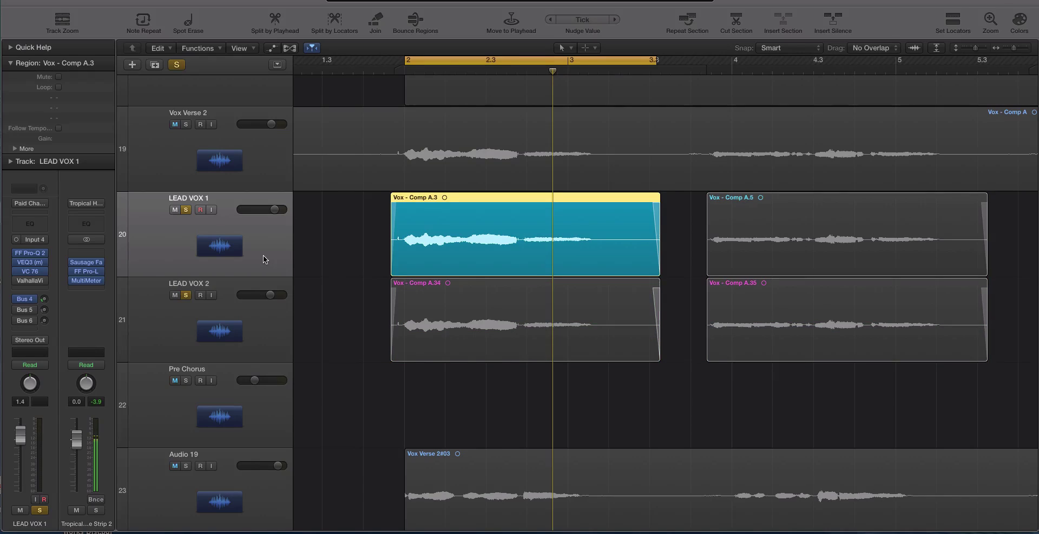
{"action": "left_click", "coordinate": [26, 299]}
{"action": "left_click", "coordinate": [28, 310]}
{"action": "left_click", "coordinate": [29, 320]}
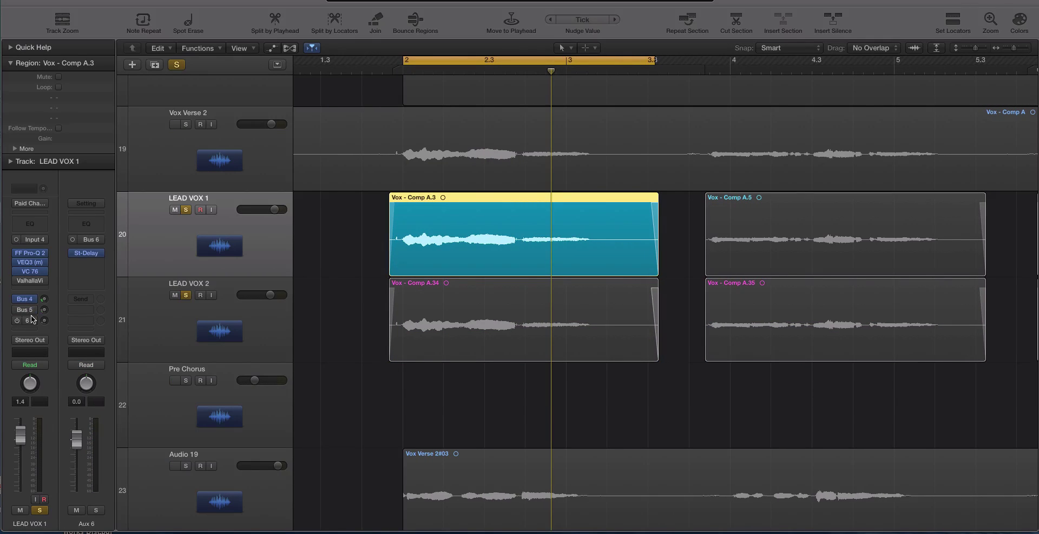
Play the first LEAD VOX 1 region and switch to the matching LEAD VOX 2 region to compare the chains.
{"action": "left_click", "coordinate": [135, 280]}
{"action": "left_click", "coordinate": [437, 242]}
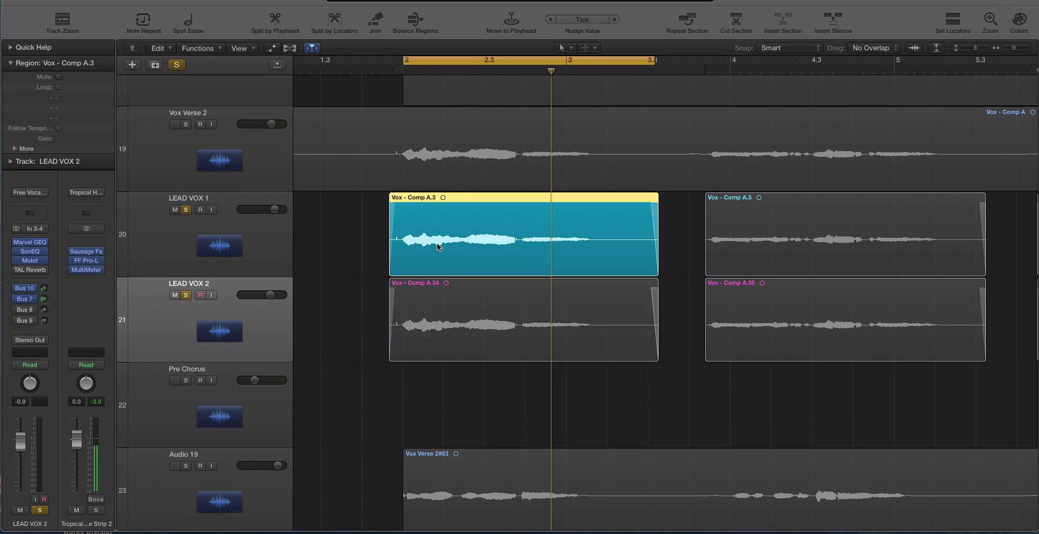
{"action": "key", "text": "space"}
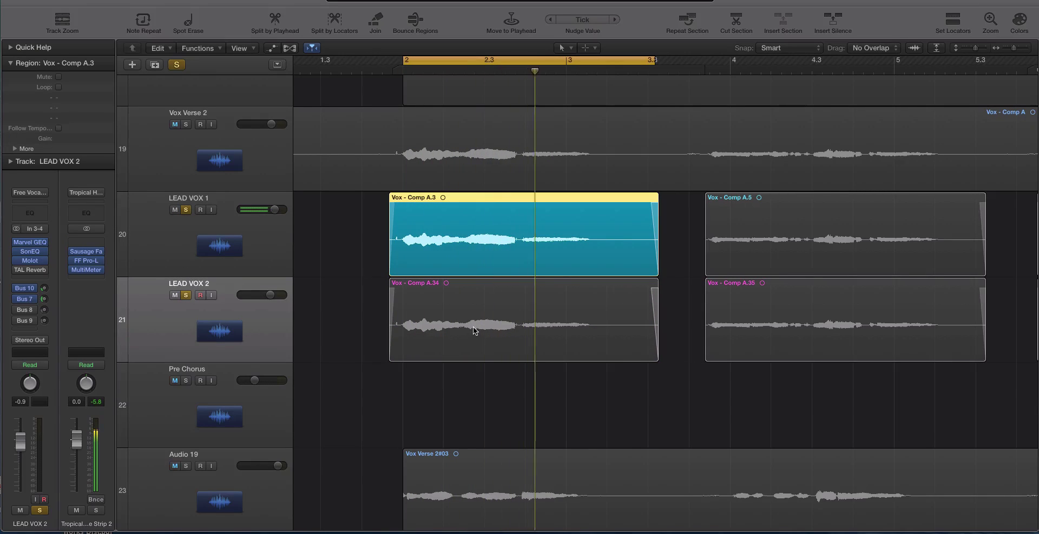
{"action": "left_click", "coordinate": [473, 326]}
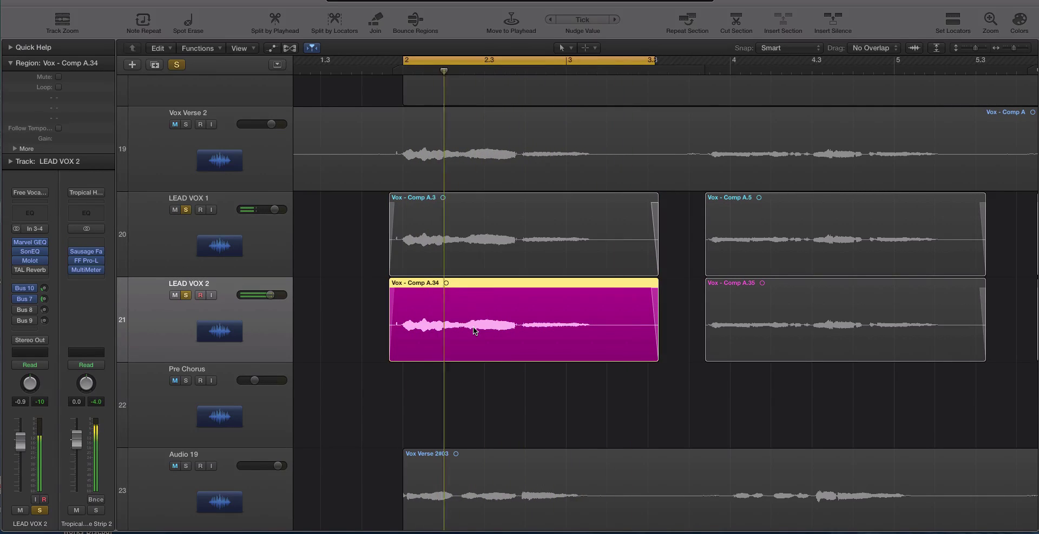